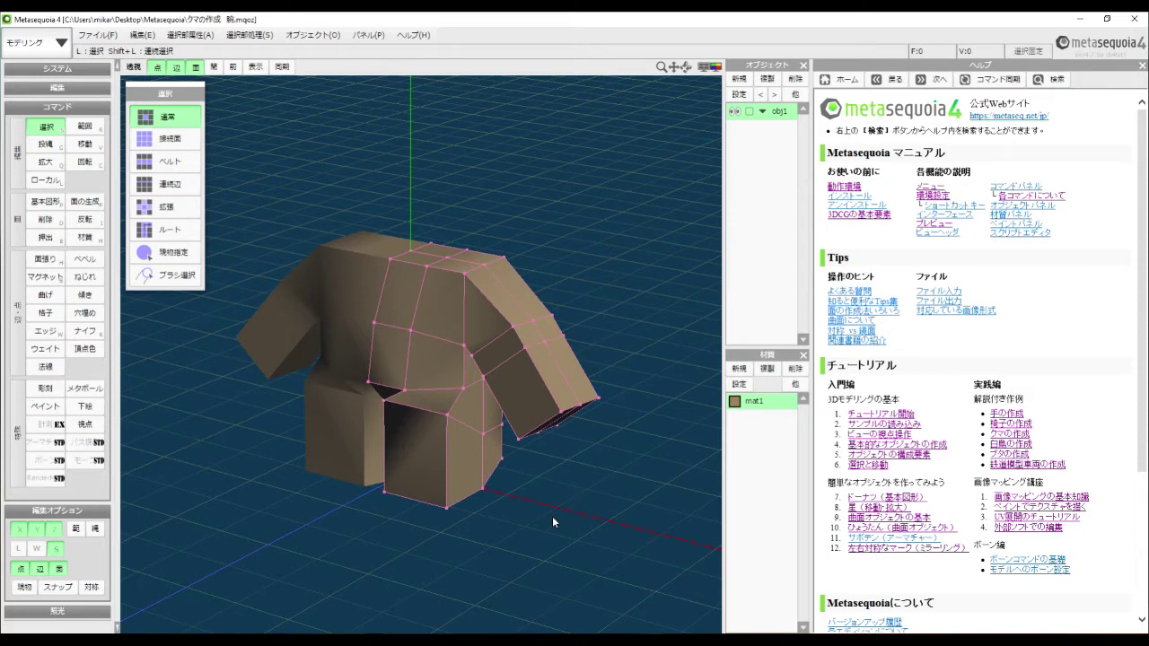
Step: View the finished bear reference image, and find the leg extrusion section in the help's クマの作成 tutorial
left_click(776, 631)
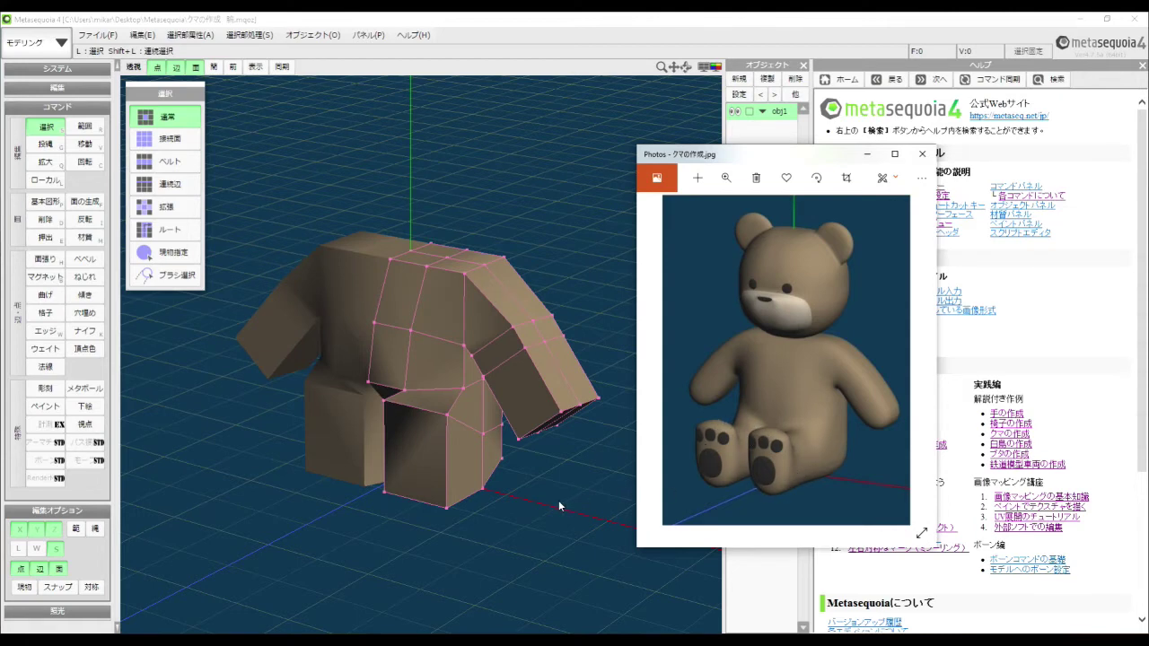
left_click(867, 154)
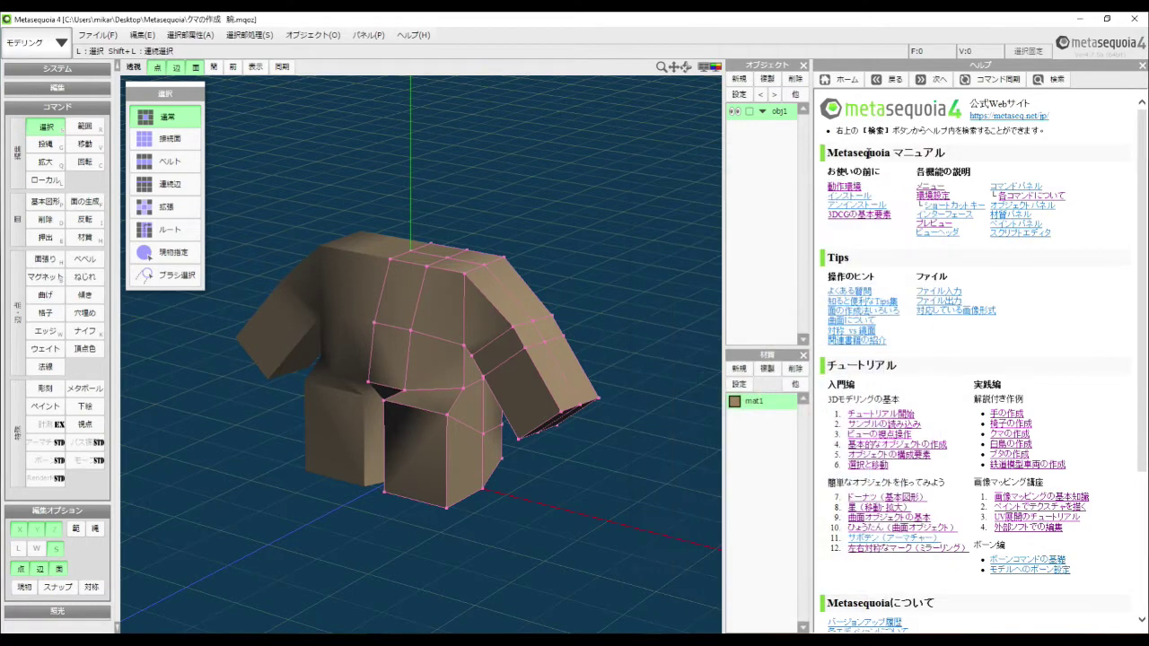
left_click(1003, 435)
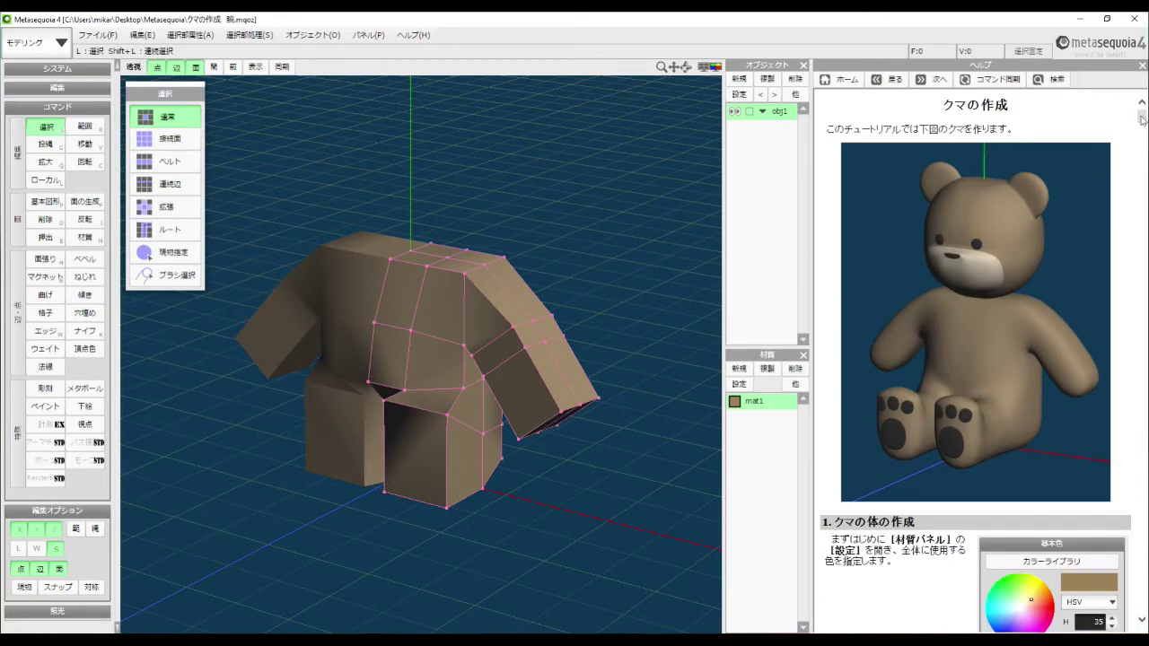
left_click_drag(1142, 116, 1142, 222)
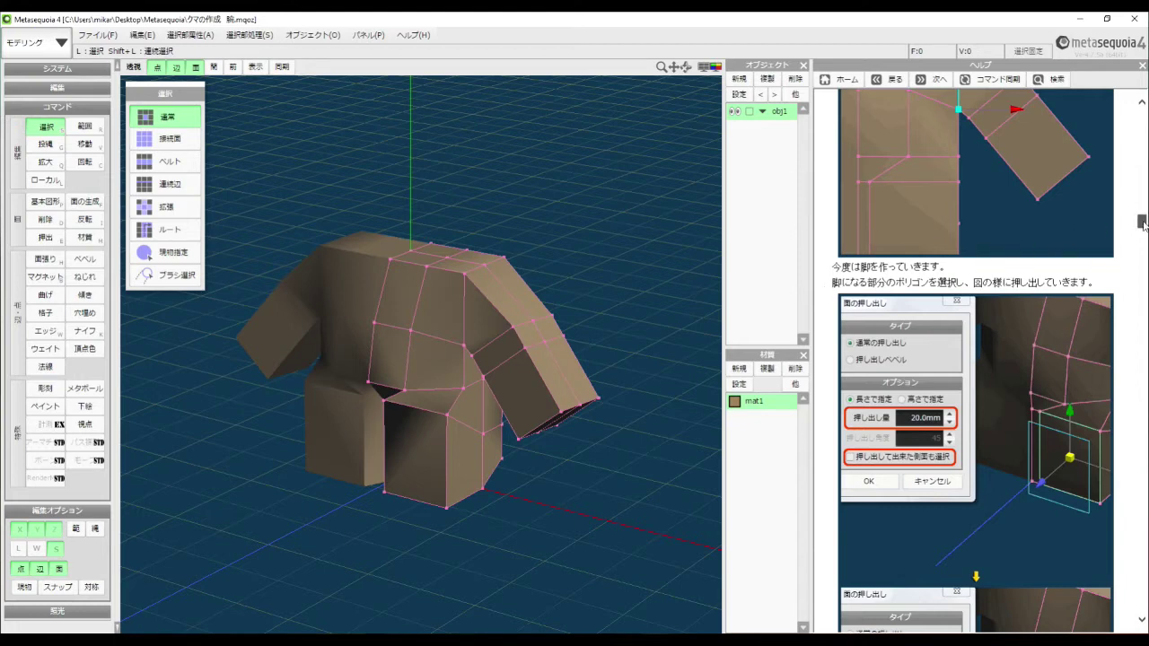
scroll(1142, 222, "down", 3)
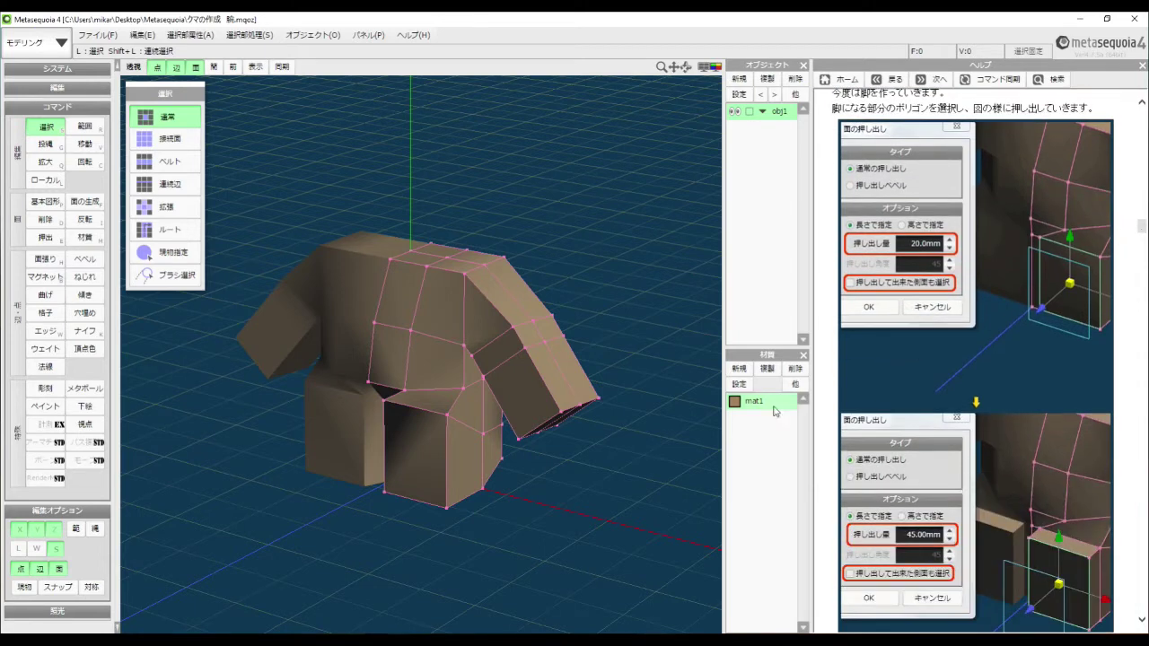
Step: Examine the front face of the unmirrored leg and the tutorial's sequence of leg extrusion settings
left_click(436, 473)
key("Delete")
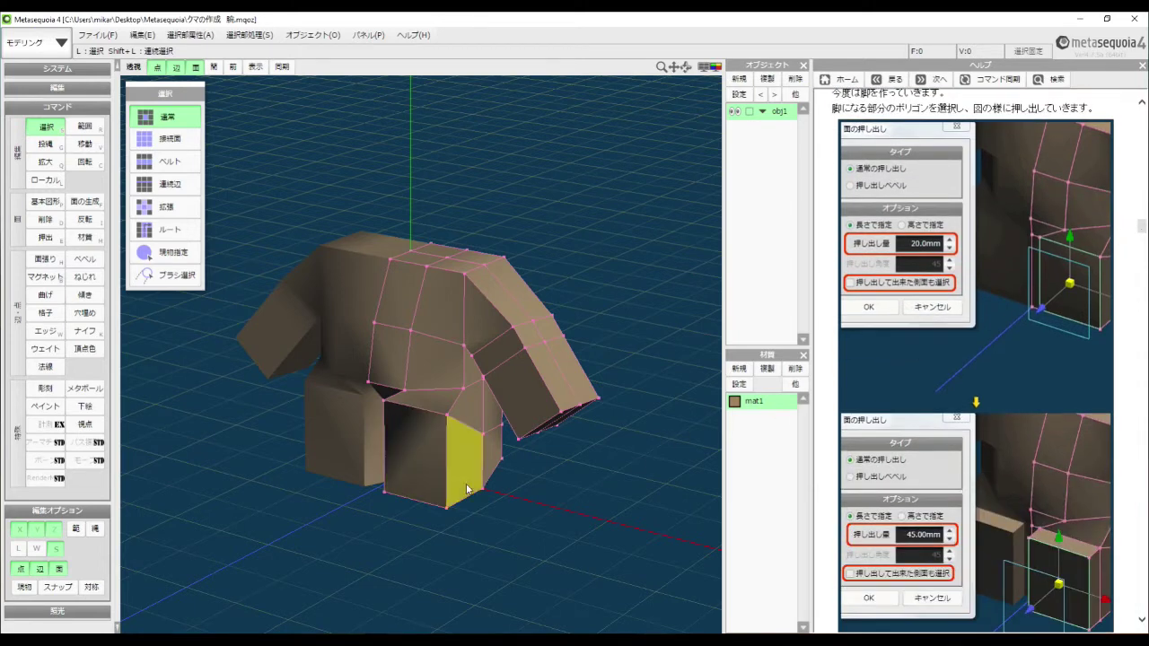
right_click_drag(566, 504, 575, 504)
scroll(630, 455, "up", 2)
left_click(629, 455)
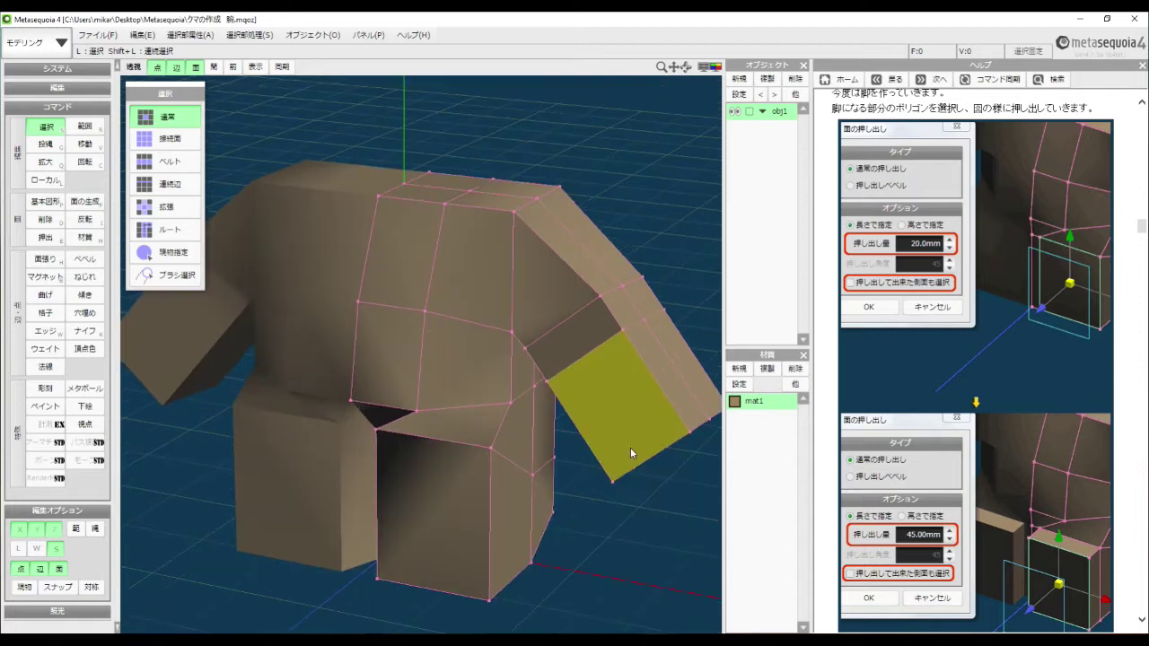
left_click(641, 489)
right_click_drag(671, 554, 661, 480)
left_click(457, 410)
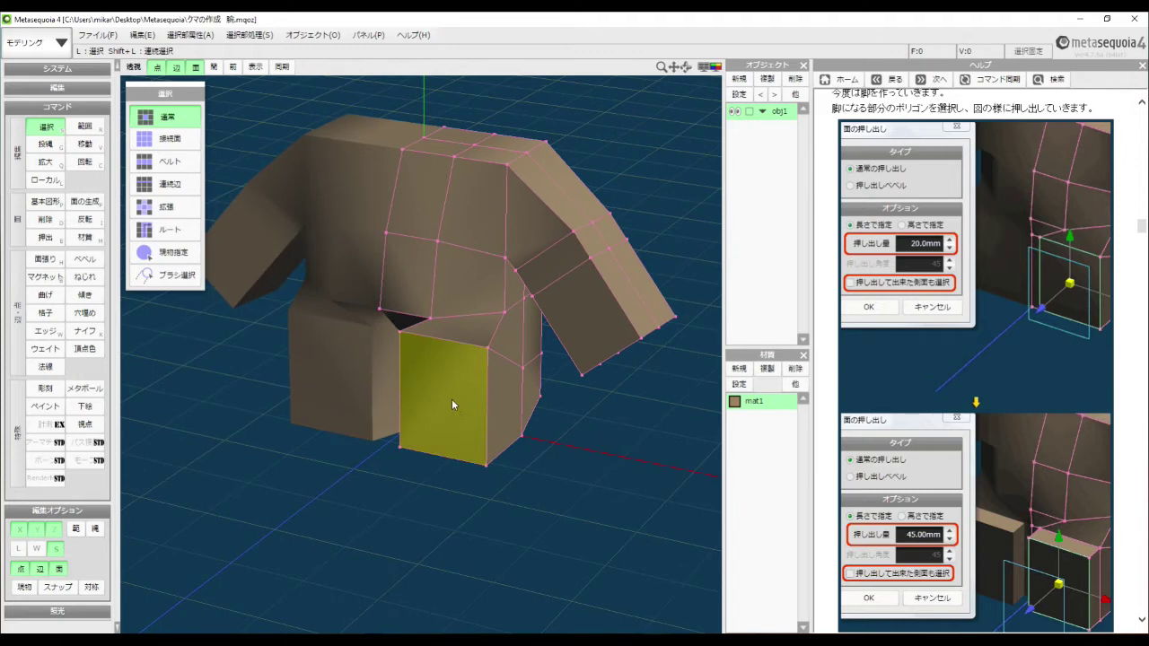
key("Delete")
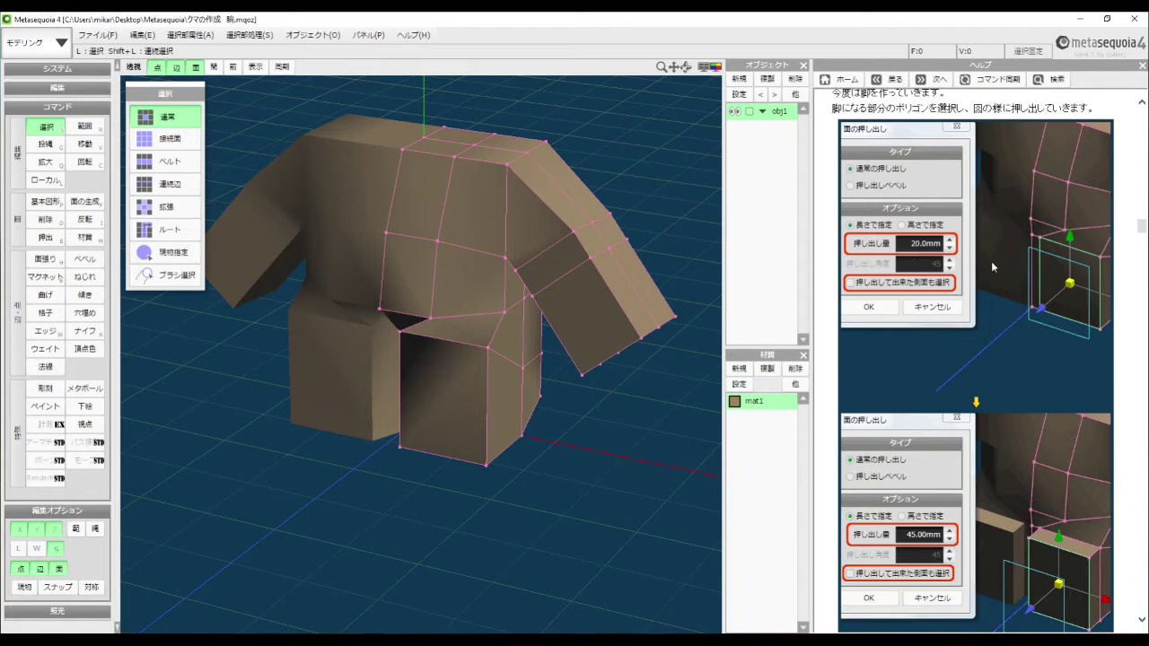
scroll(1086, 296, "down", 2)
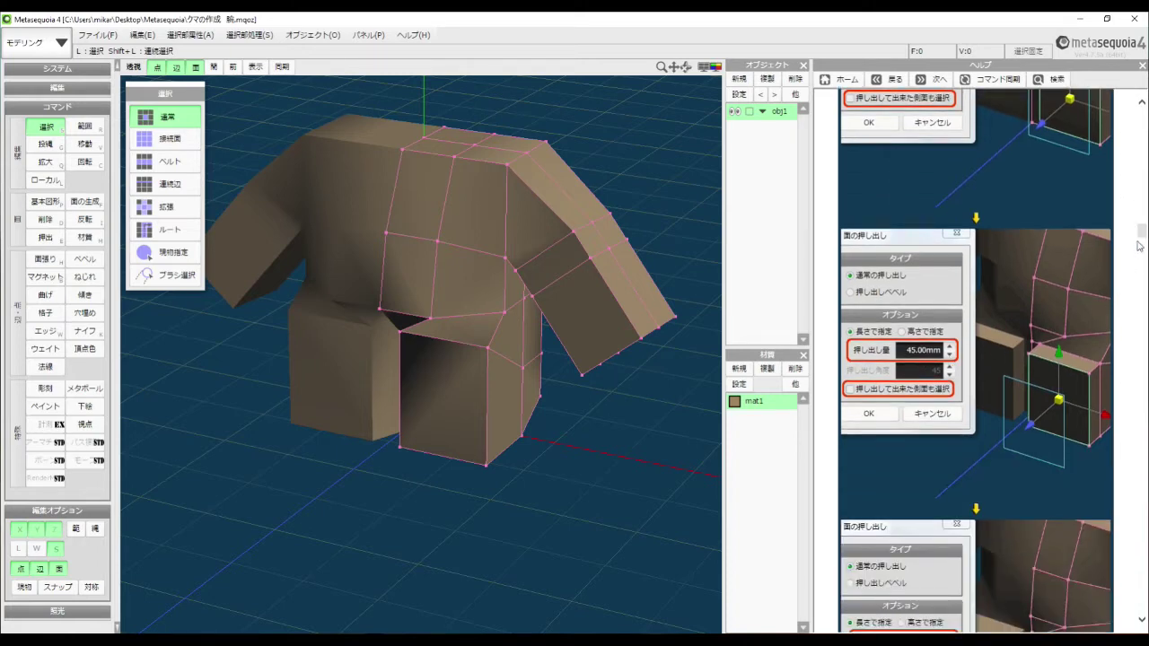
left_click_drag(1143, 236, 1142, 243)
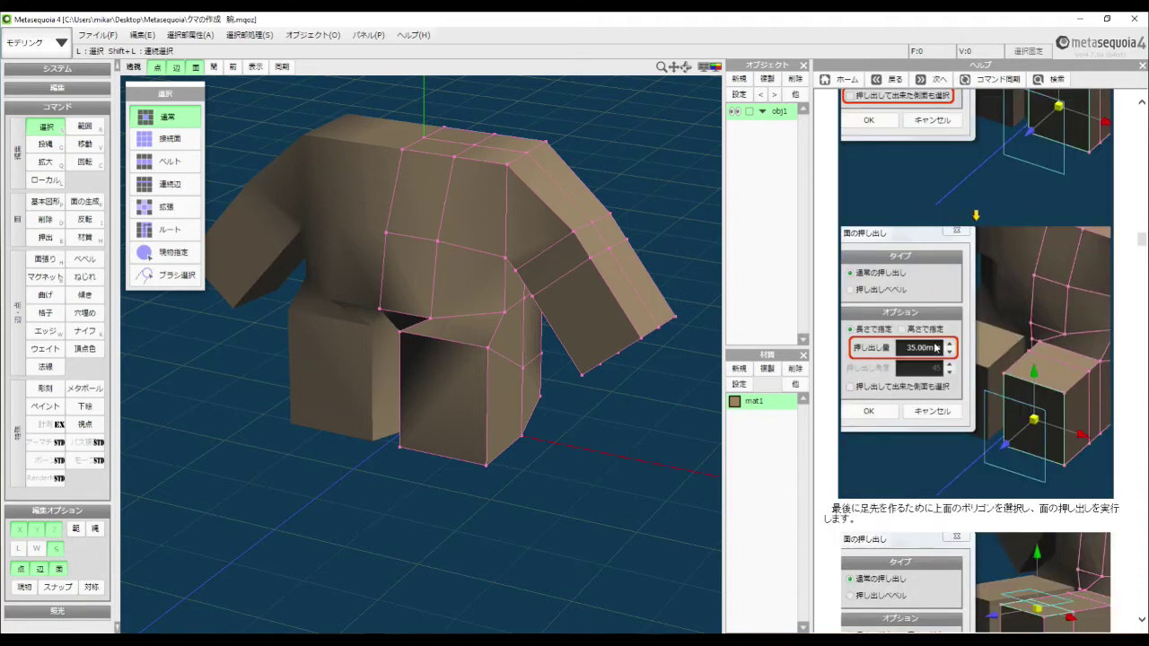
scroll(1139, 239, "up", 1)
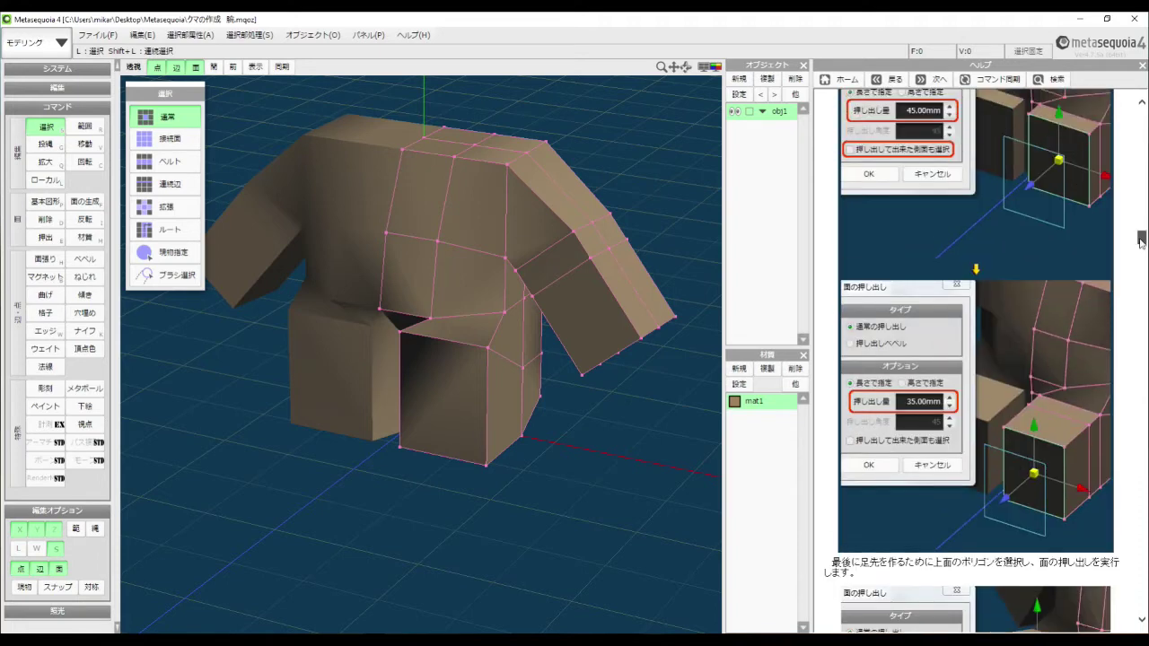
scroll(1140, 240, "up", 4)
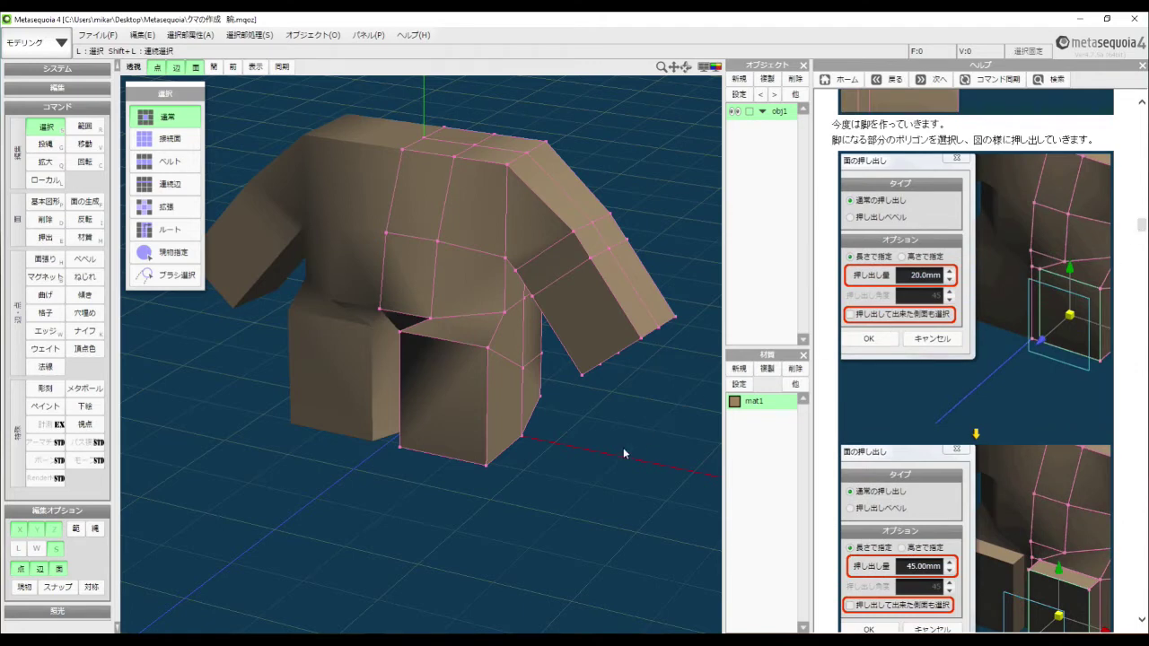
Step: Extrude the front face of the unmirrored leg forward by 20.00 with the normal extrusion type
left_click(466, 396)
left_click(256, 36)
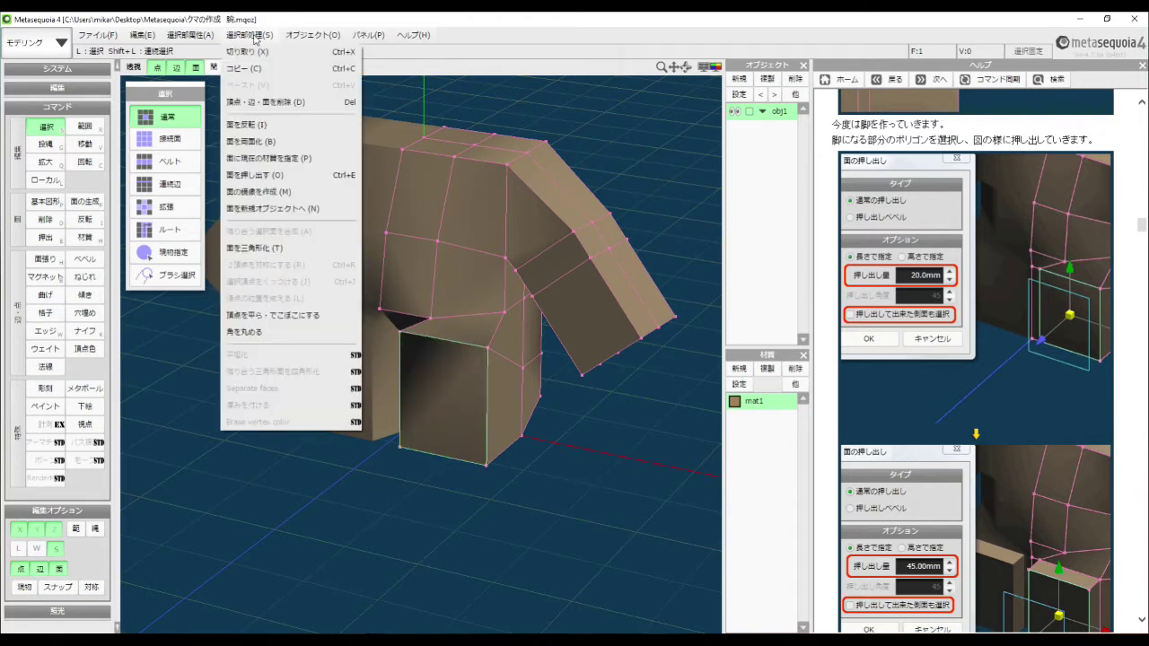
left_click(316, 179)
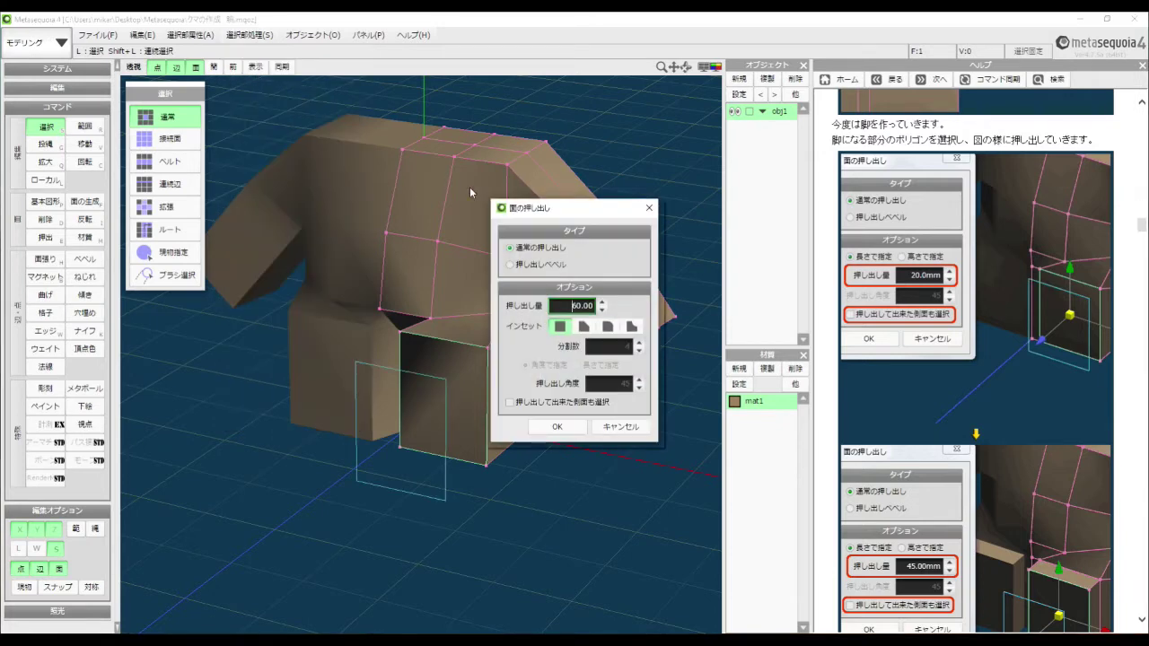
left_click_drag(595, 216, 749, 176)
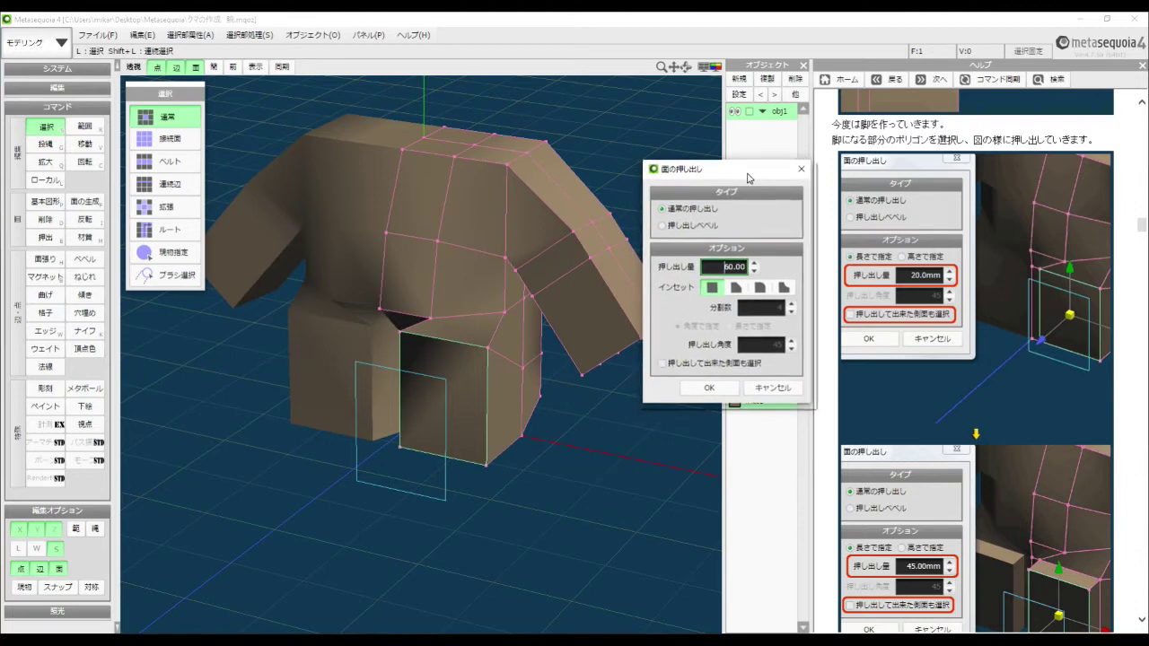
double_click(725, 266)
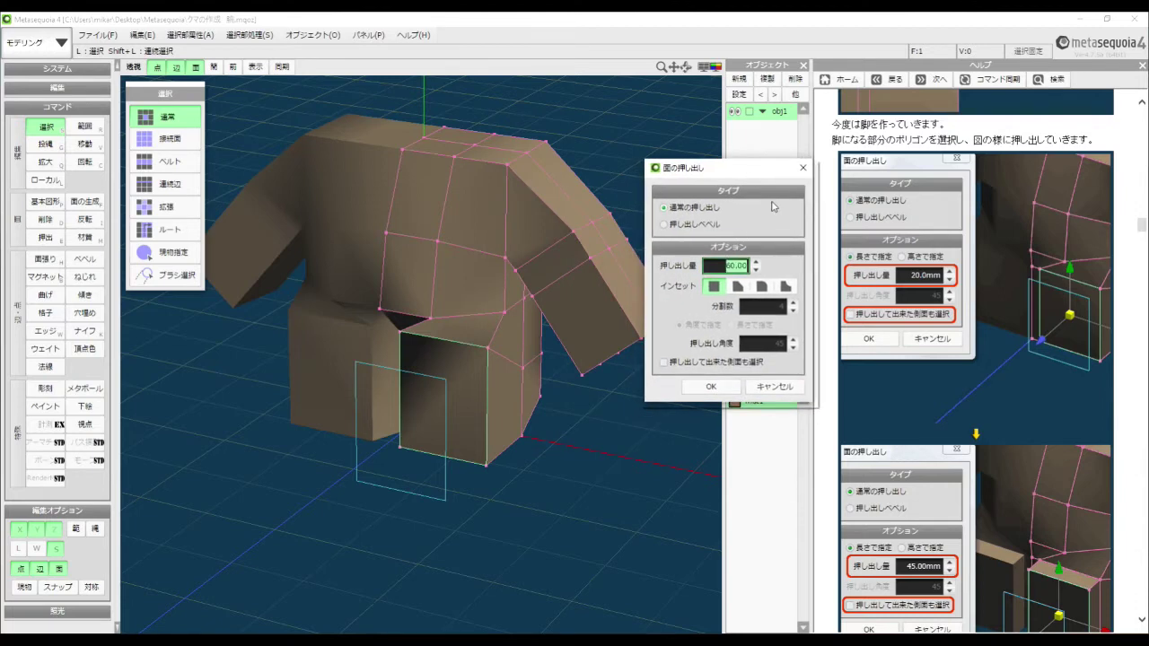
type("20")
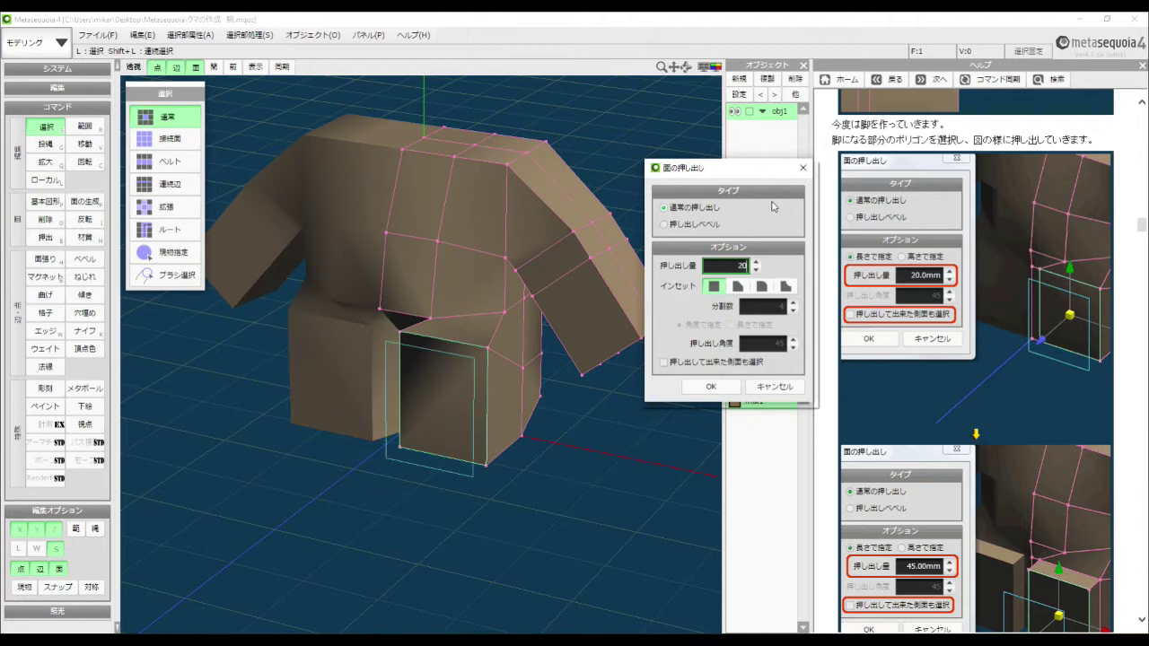
type(".00")
left_click(710, 388)
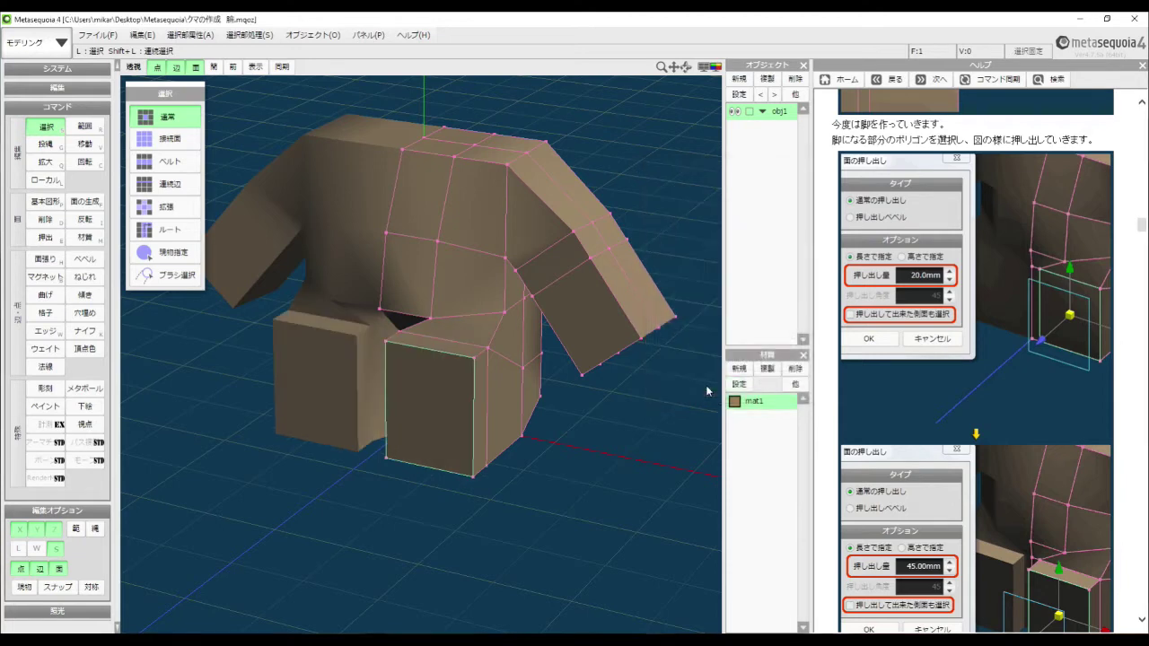
right_click_drag(631, 460, 613, 461)
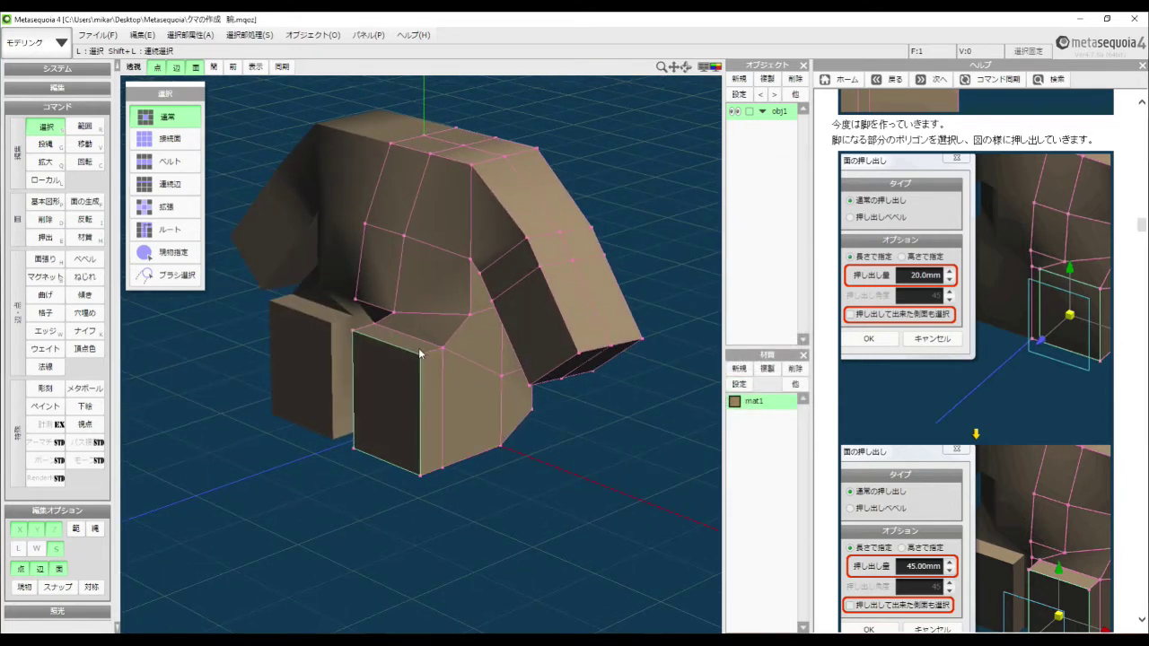
right_click_drag(550, 451, 565, 450)
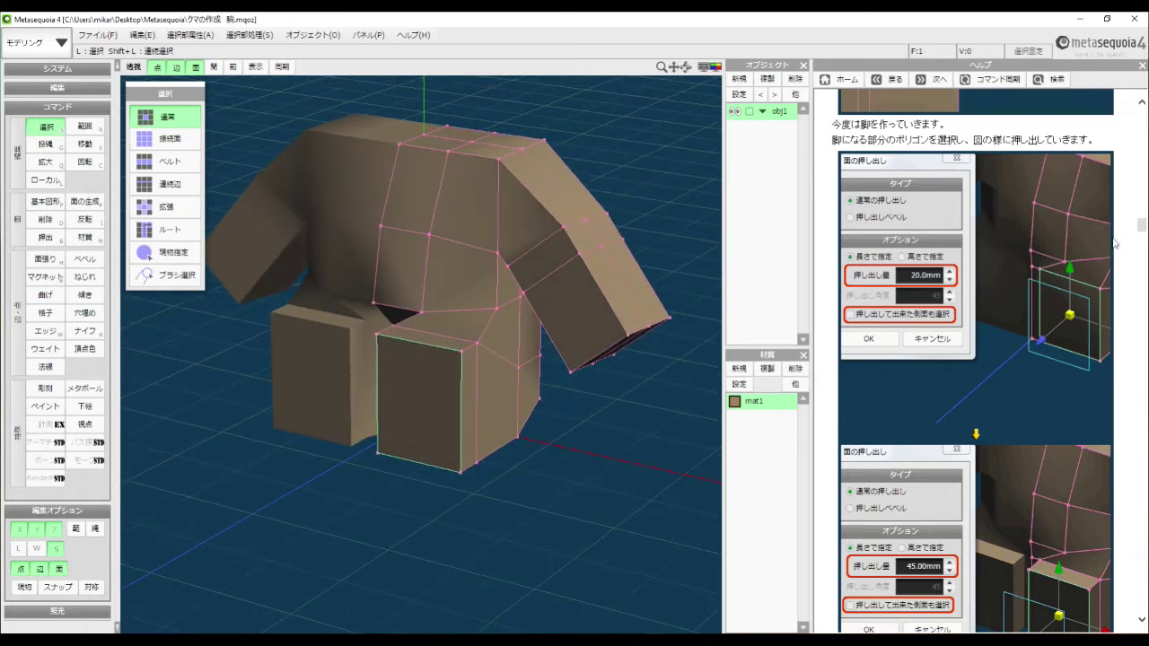
Step: Extrude the leg's selected front face forward again by 45.00, following the tutorial's second leg extrusion
left_click_drag(1144, 226, 1132, 239)
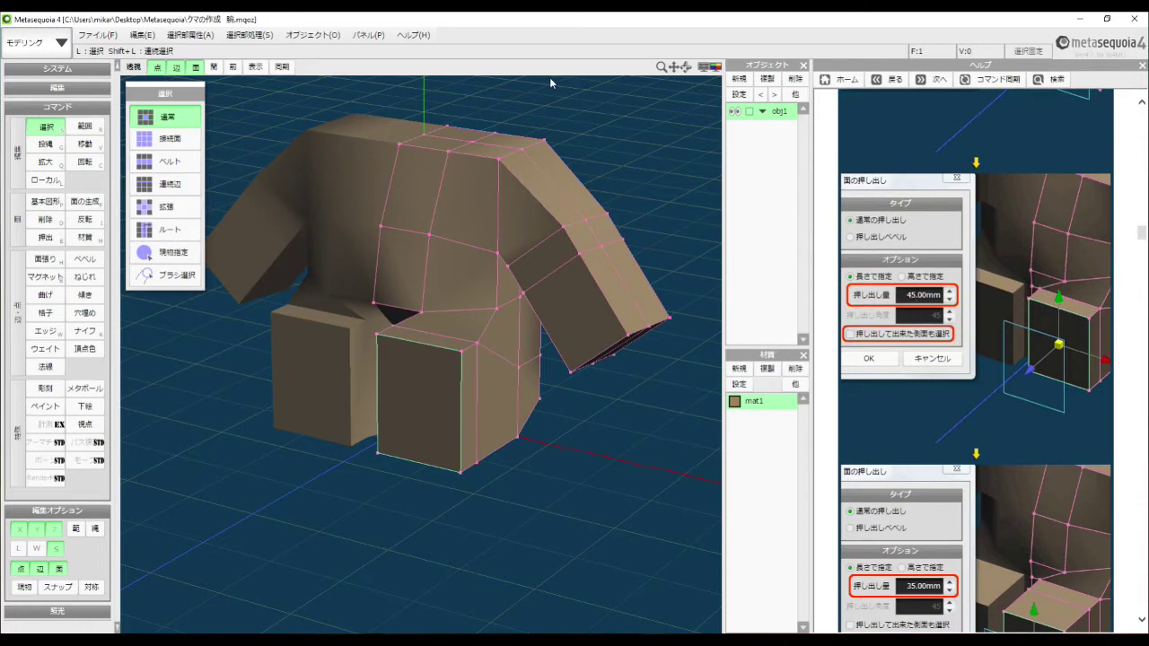
left_click(251, 36)
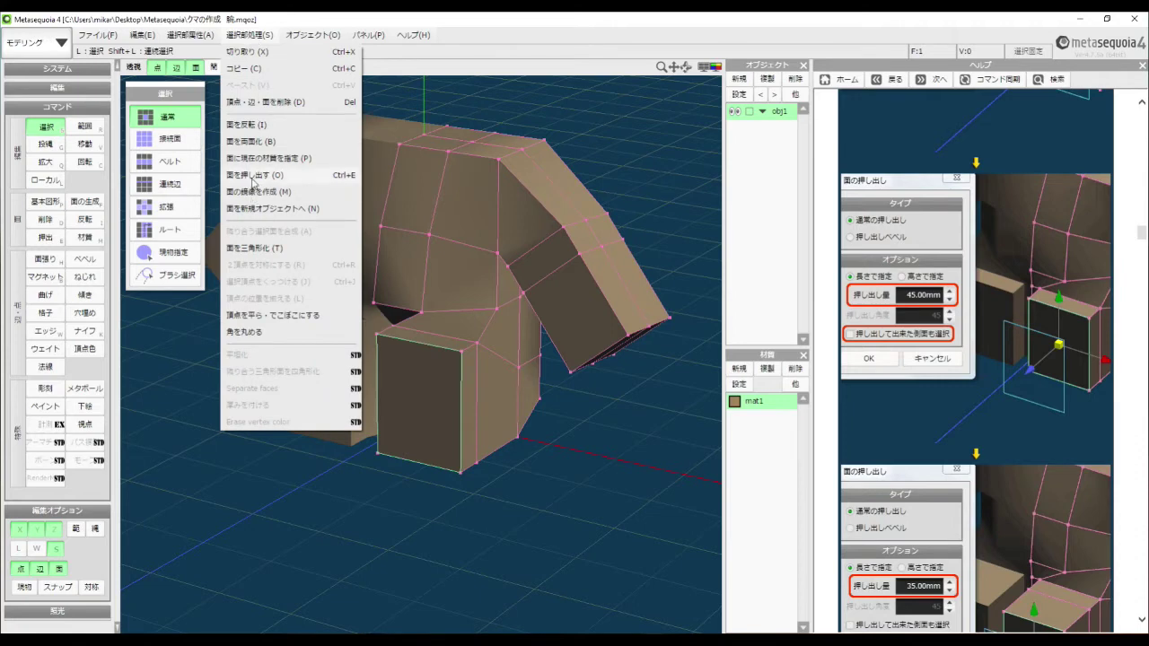
left_click(310, 177)
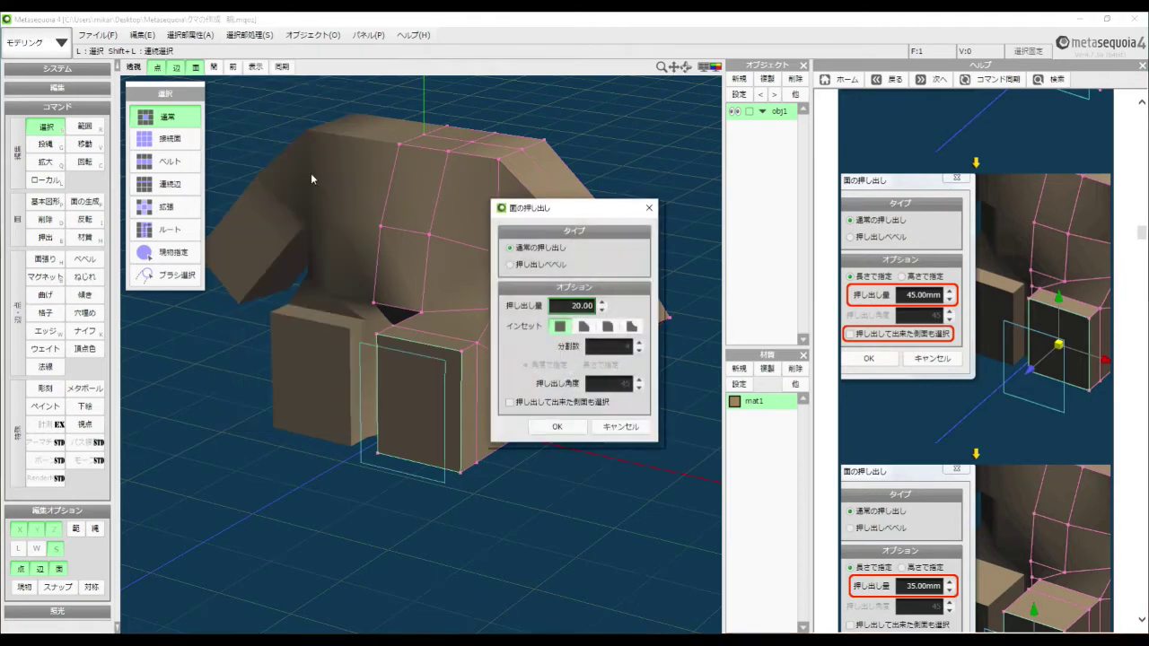
left_click_drag(580, 205, 713, 180)
double_click(709, 274)
type("45.00")
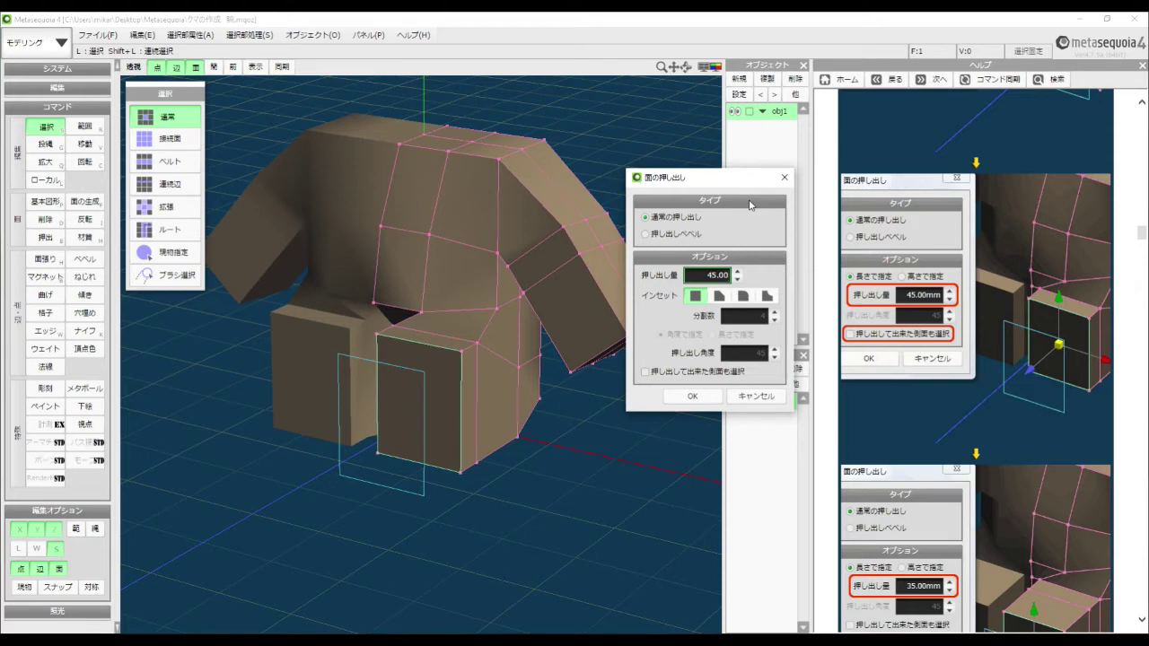
left_click(692, 396)
right_click_drag(686, 409, 671, 406)
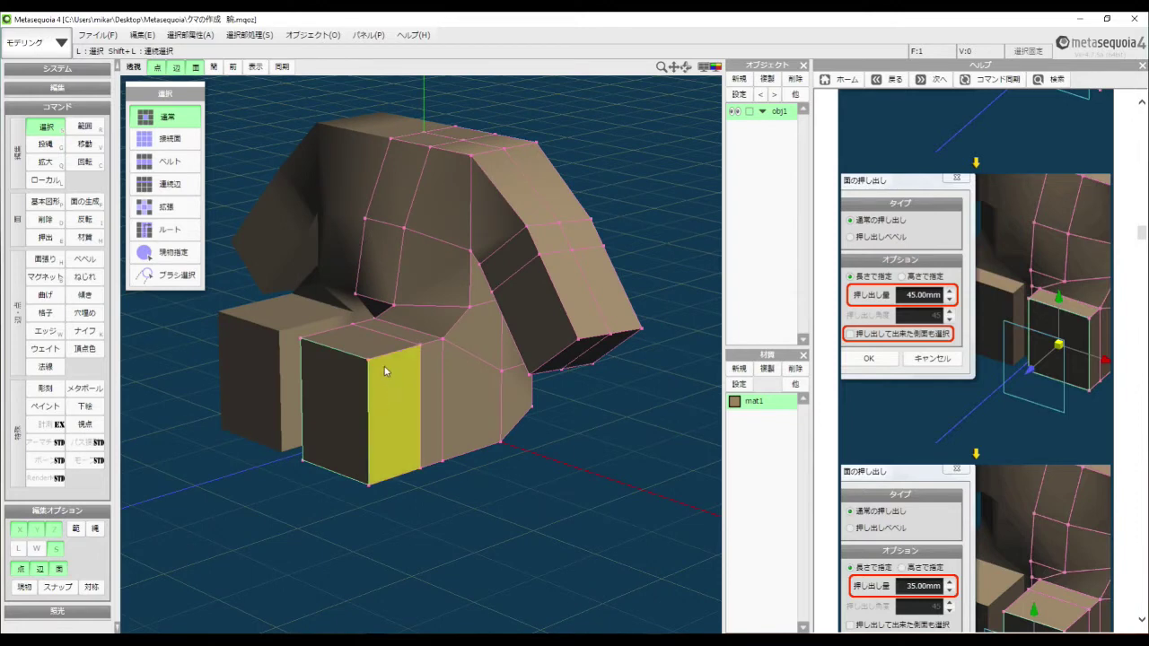
right_click_drag(584, 509, 606, 508)
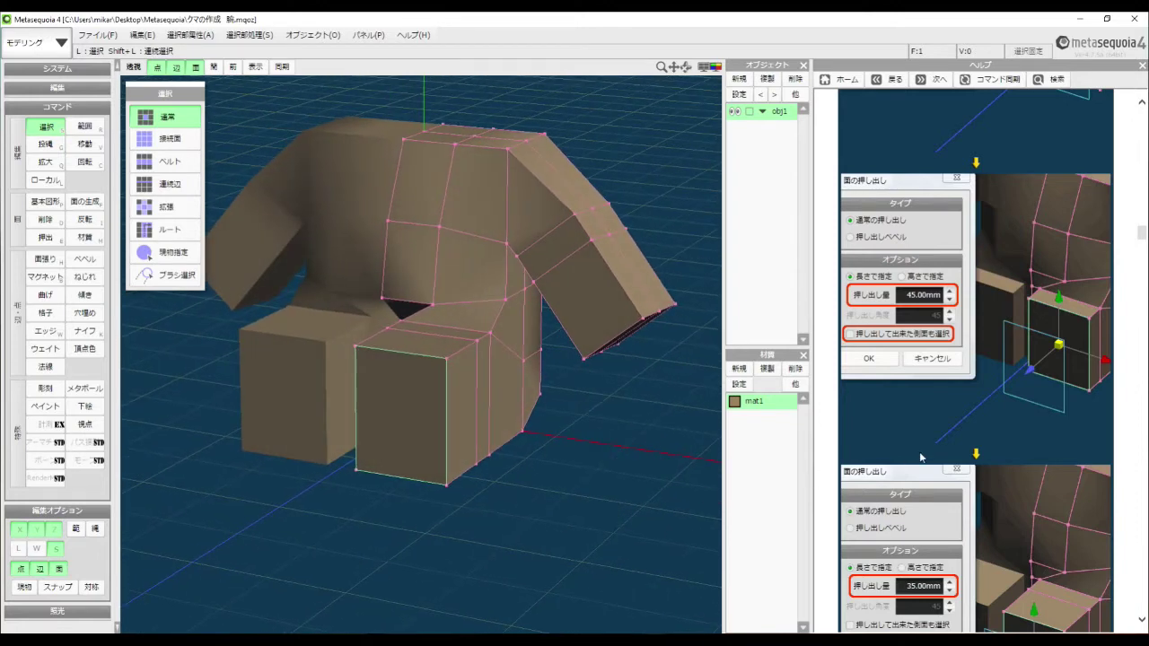
Step: Extrude the leg's front face a third time by 35.00 and inspect the lengthened leg from several angles
scroll(1144, 238, "down", 7)
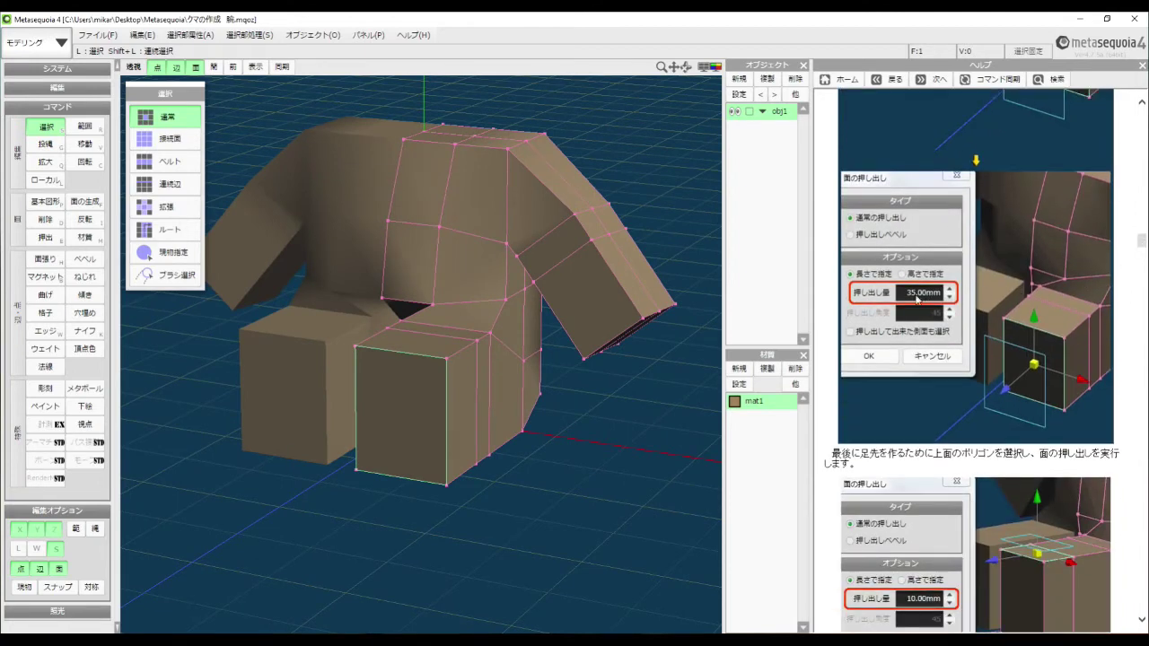
left_click(251, 36)
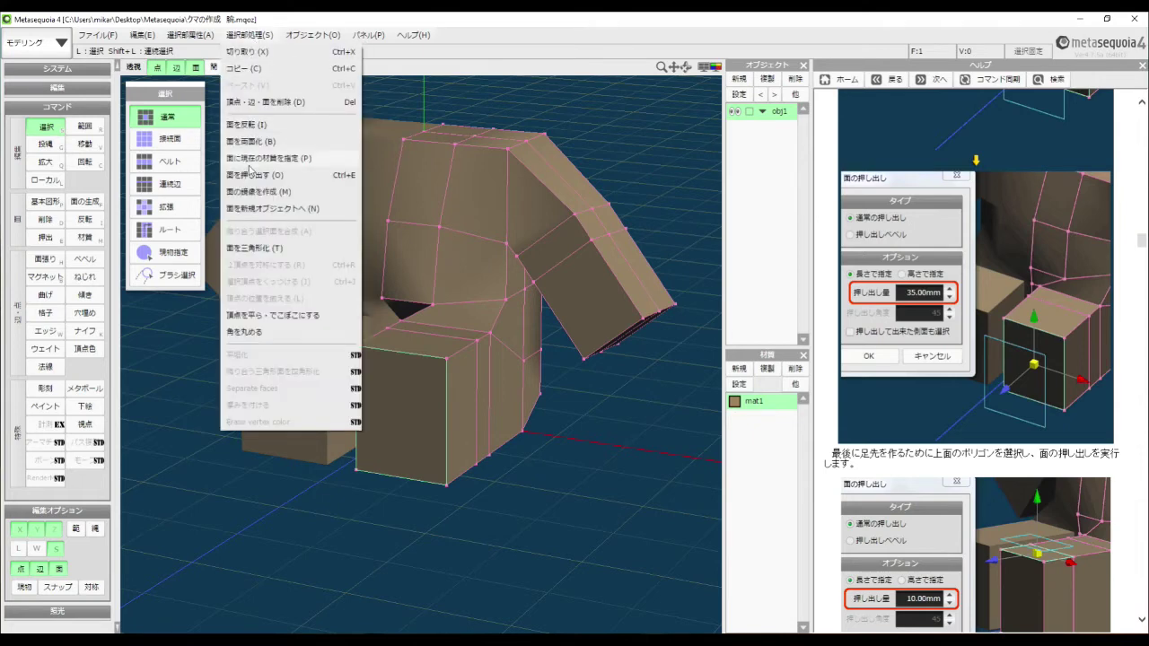
left_click(289, 177)
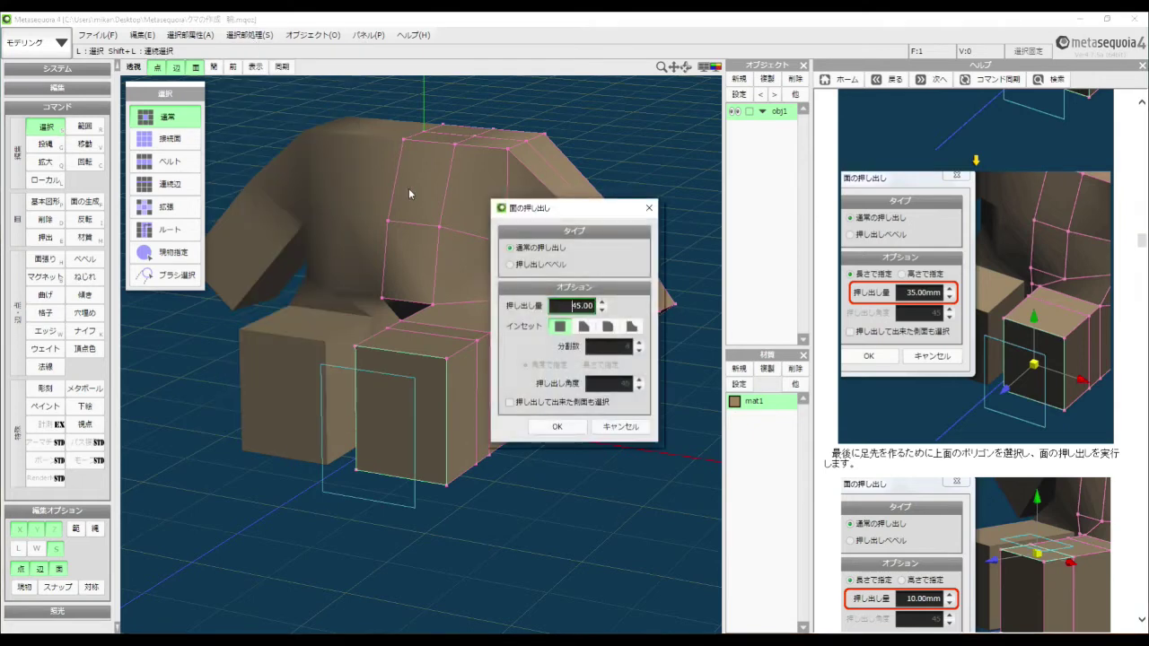
left_click_drag(539, 209, 627, 188)
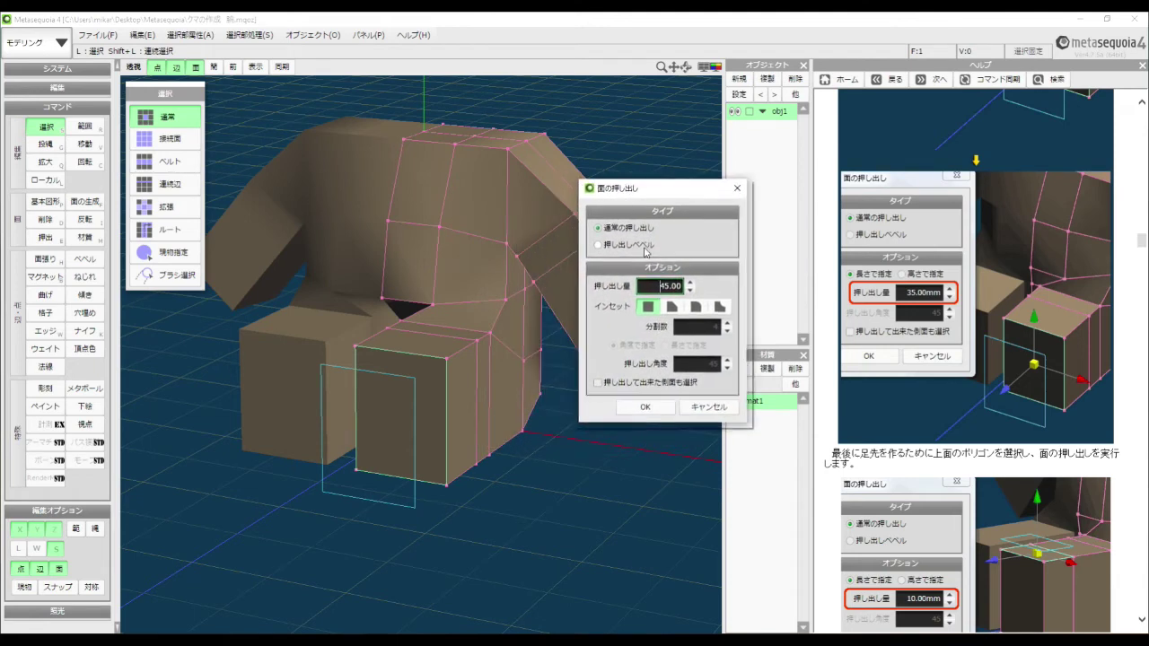
double_click(661, 284)
double_click(664, 284)
type("35.00")
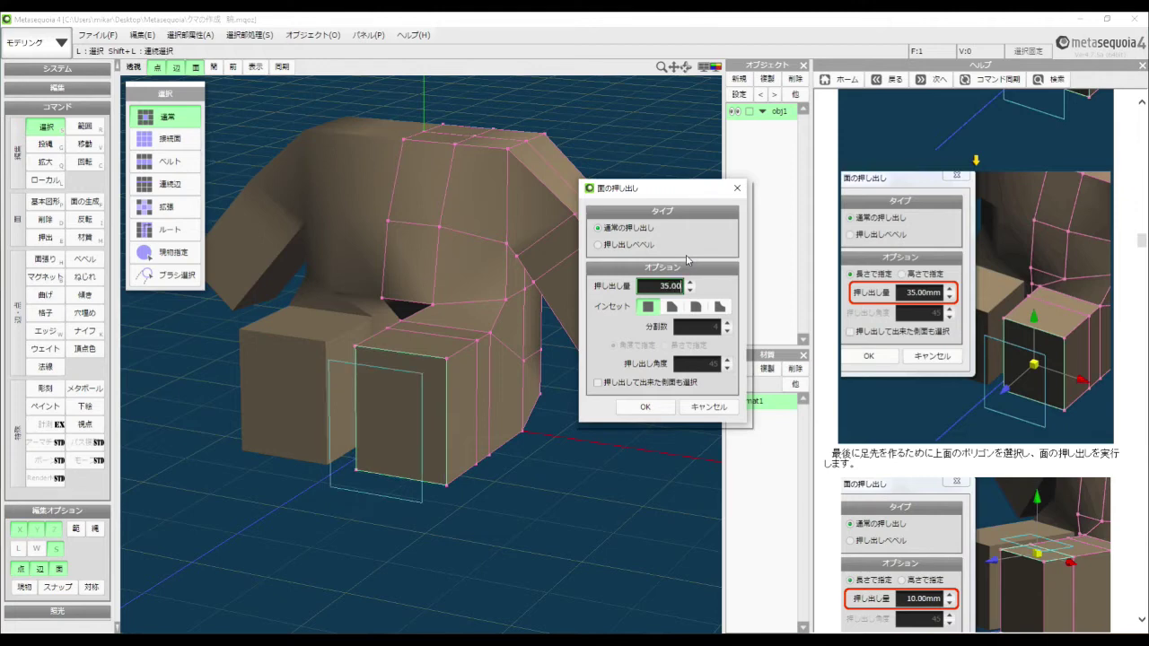
left_click(662, 408)
right_click_drag(673, 438, 657, 434)
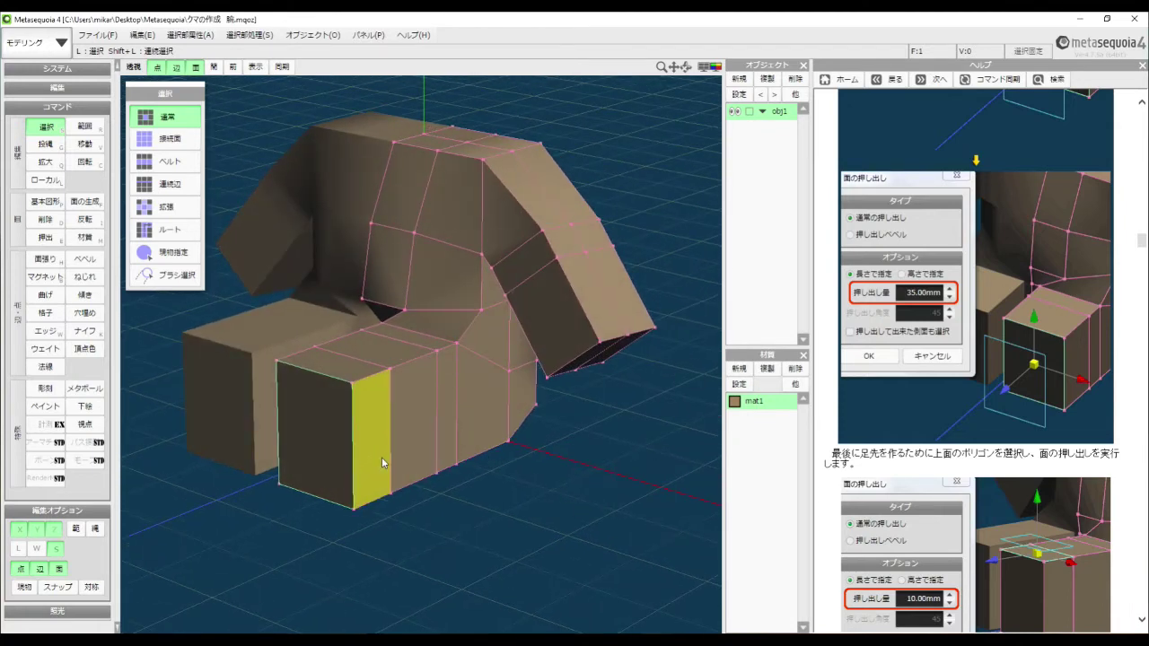
right_click_drag(472, 506, 594, 492)
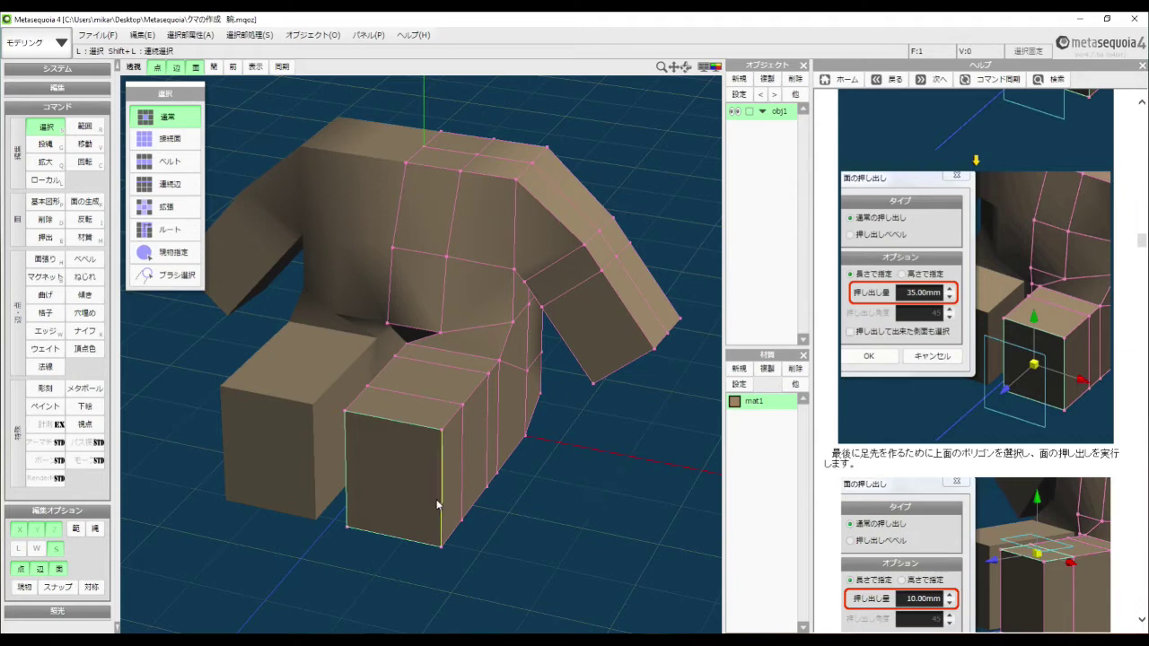
right_click_drag(583, 486, 583, 478)
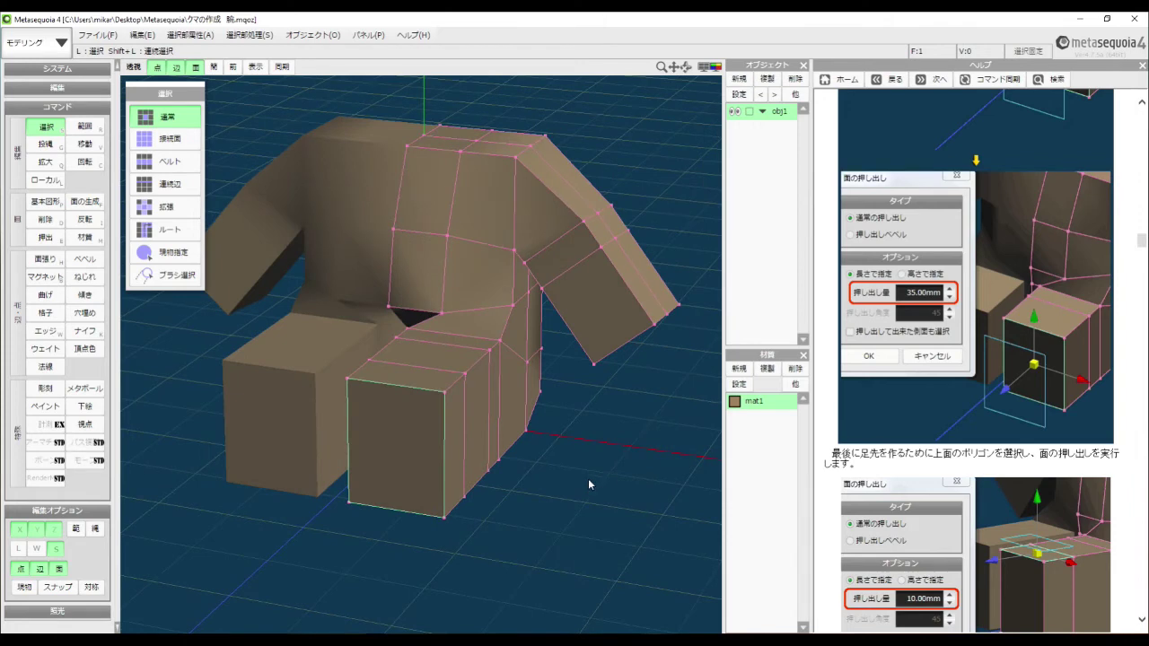
Step: Extrude the top face at the front end of the unmirrored leg upward by 10.00 with the normal extrusion type
left_click_drag(1142, 240, 1143, 252)
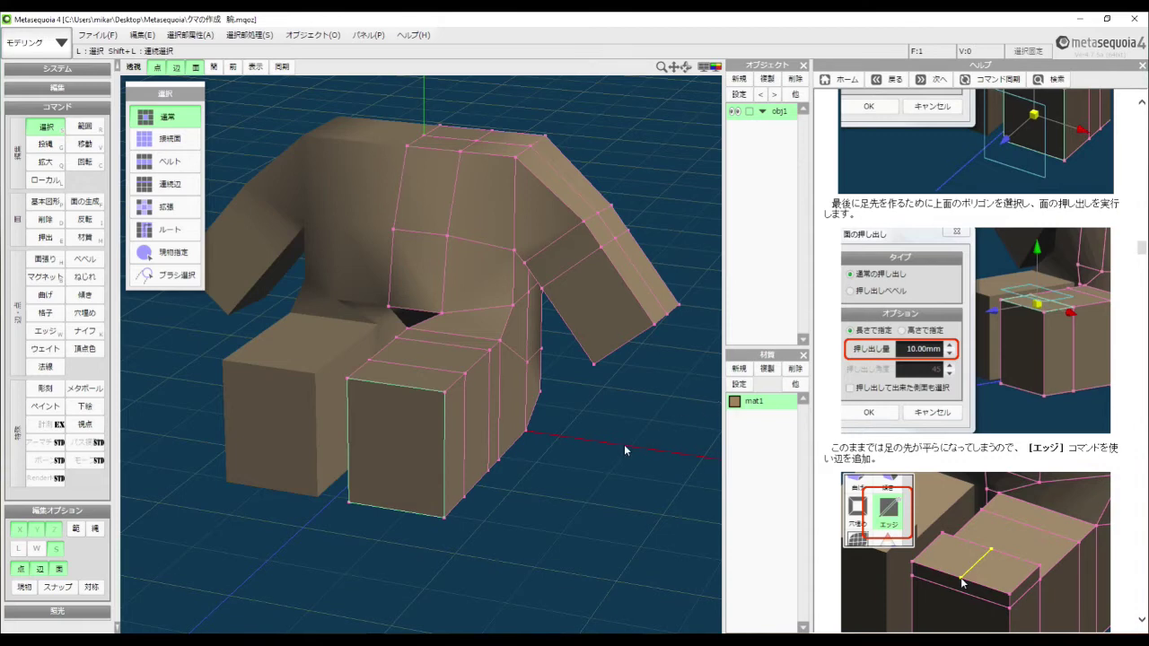
right_click_drag(625, 444, 623, 454)
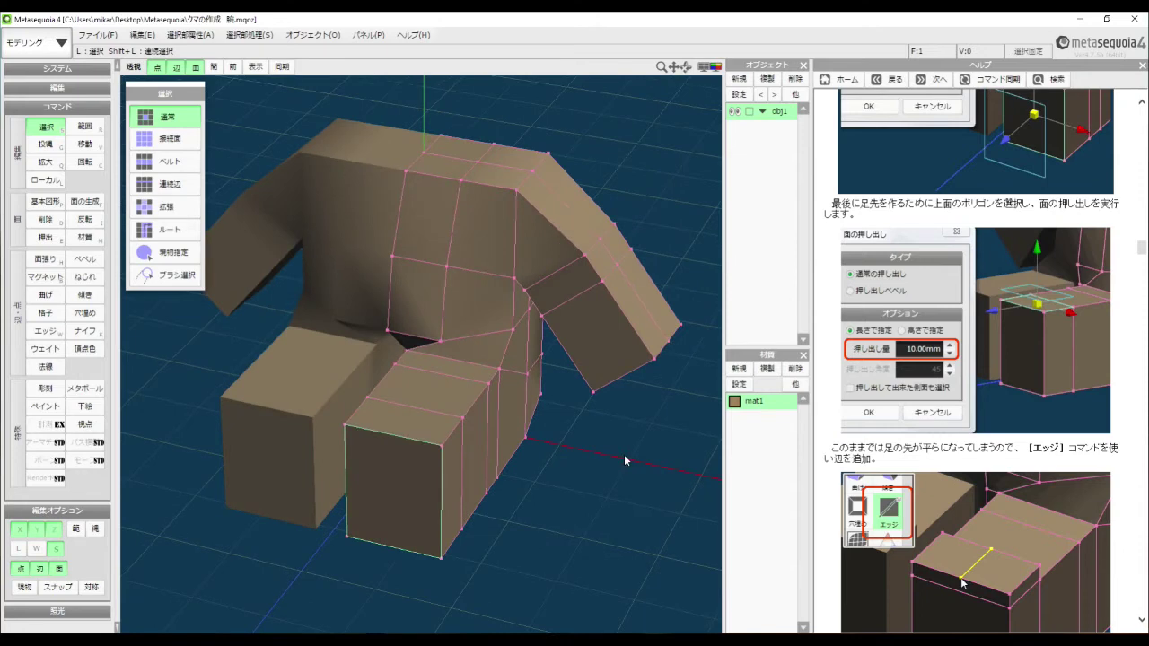
left_click(425, 436)
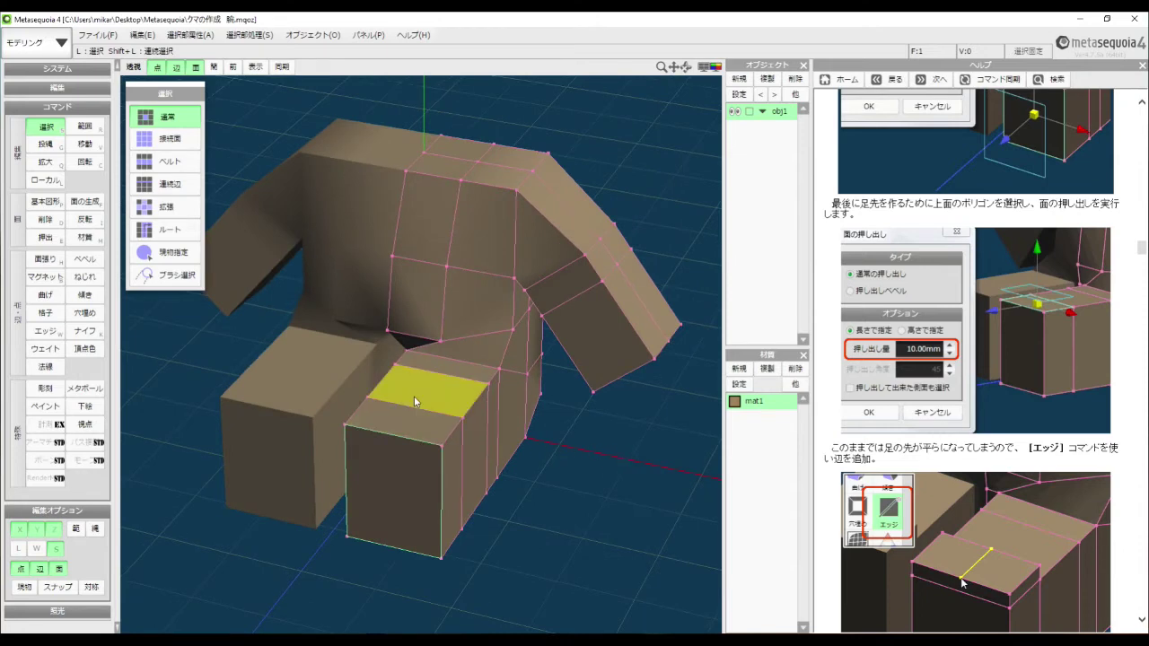
right_click_drag(593, 452, 590, 439)
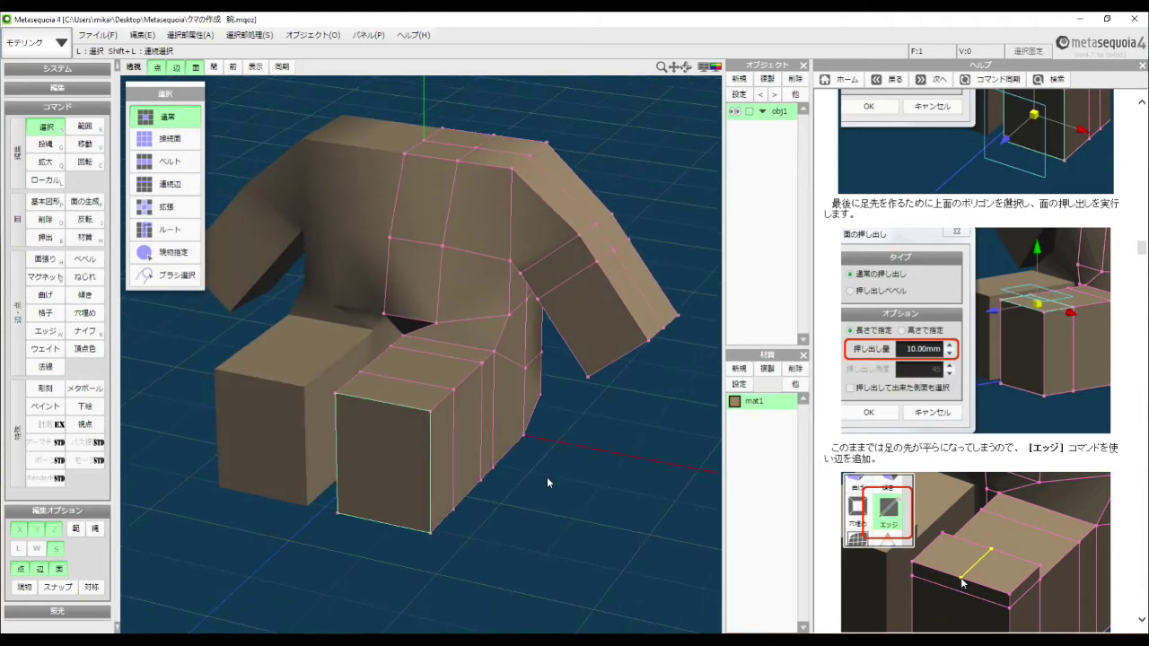
left_click(382, 460)
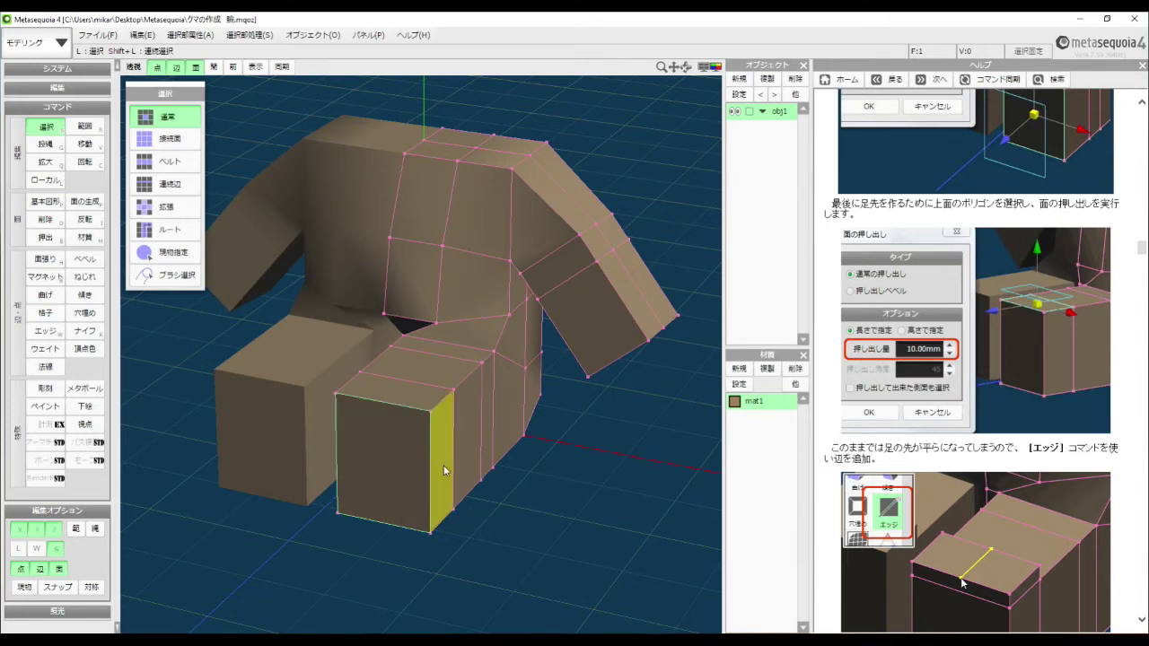
left_click(637, 442)
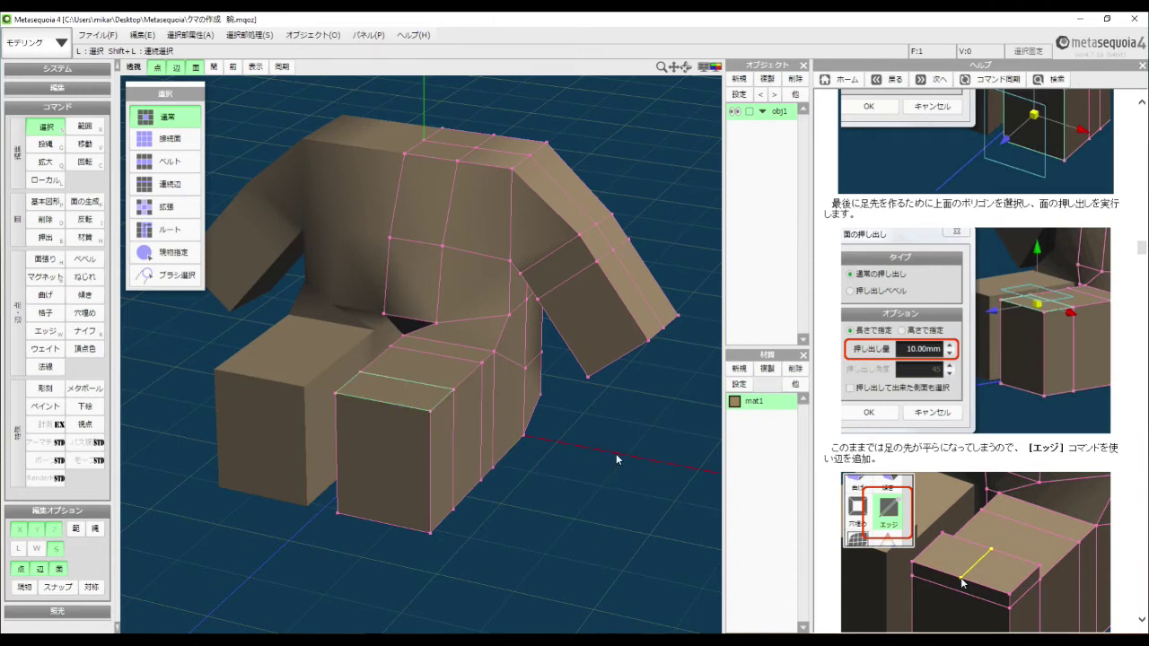
right_click_drag(616, 460, 622, 457)
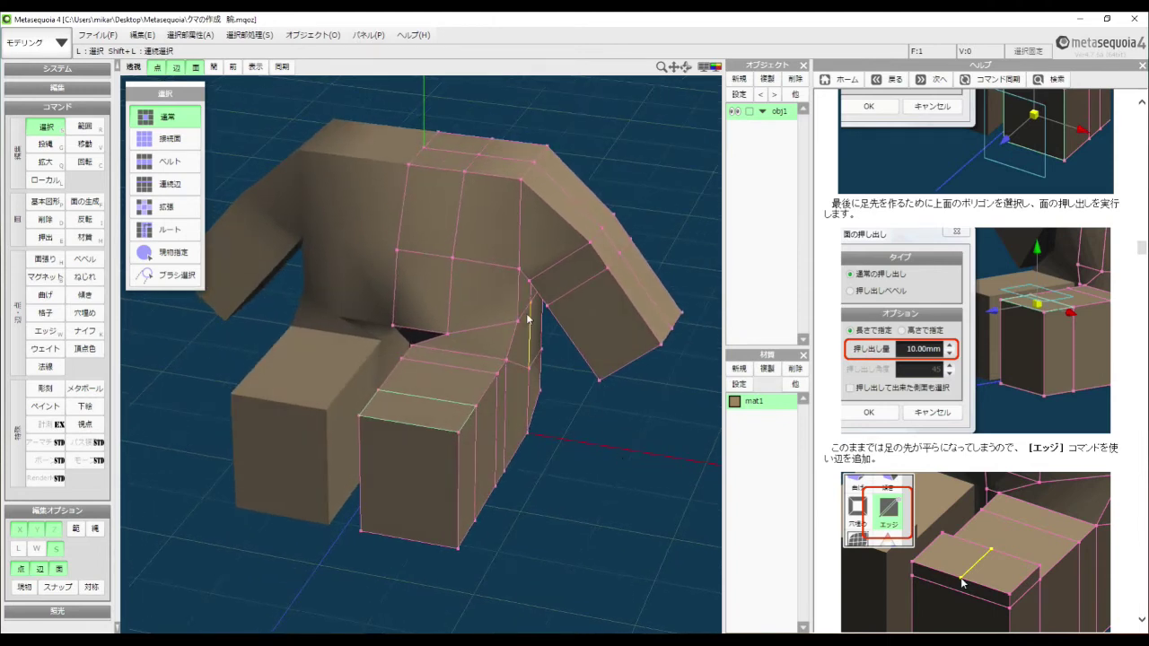
left_click(248, 36)
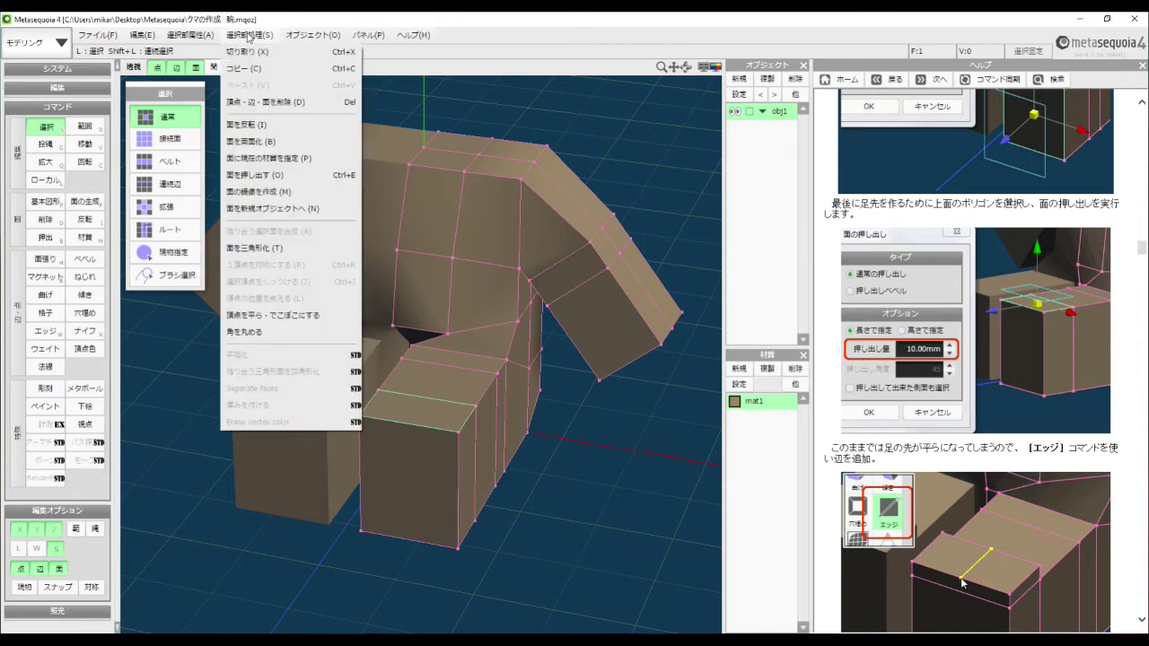
left_click(312, 183)
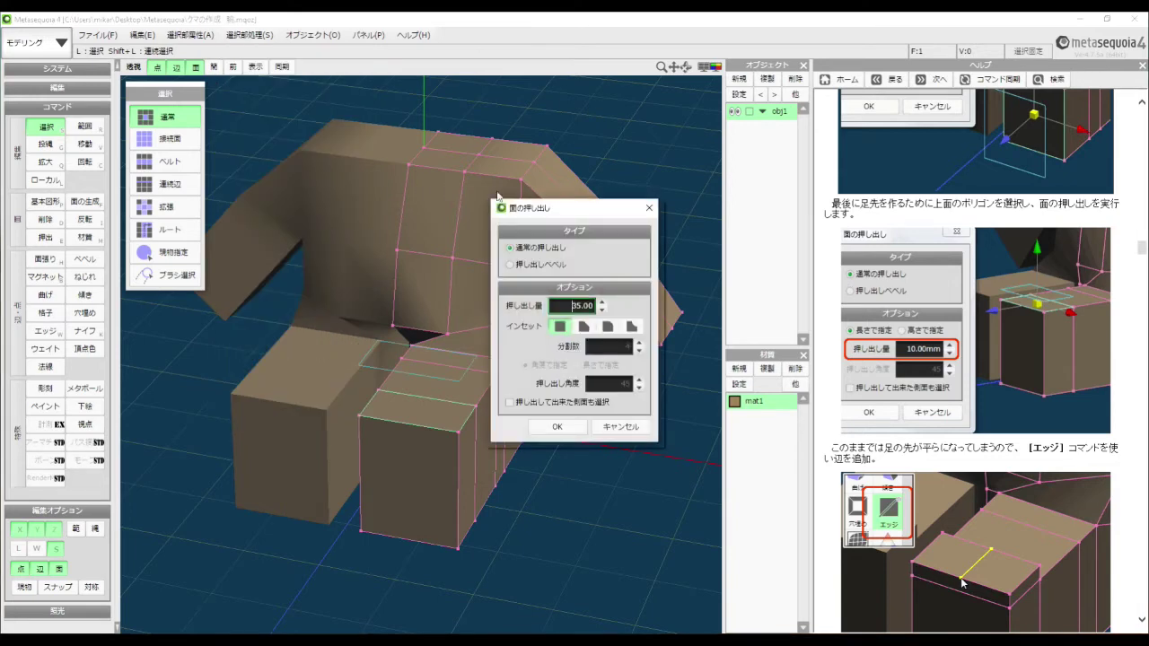
left_click_drag(563, 208, 692, 189)
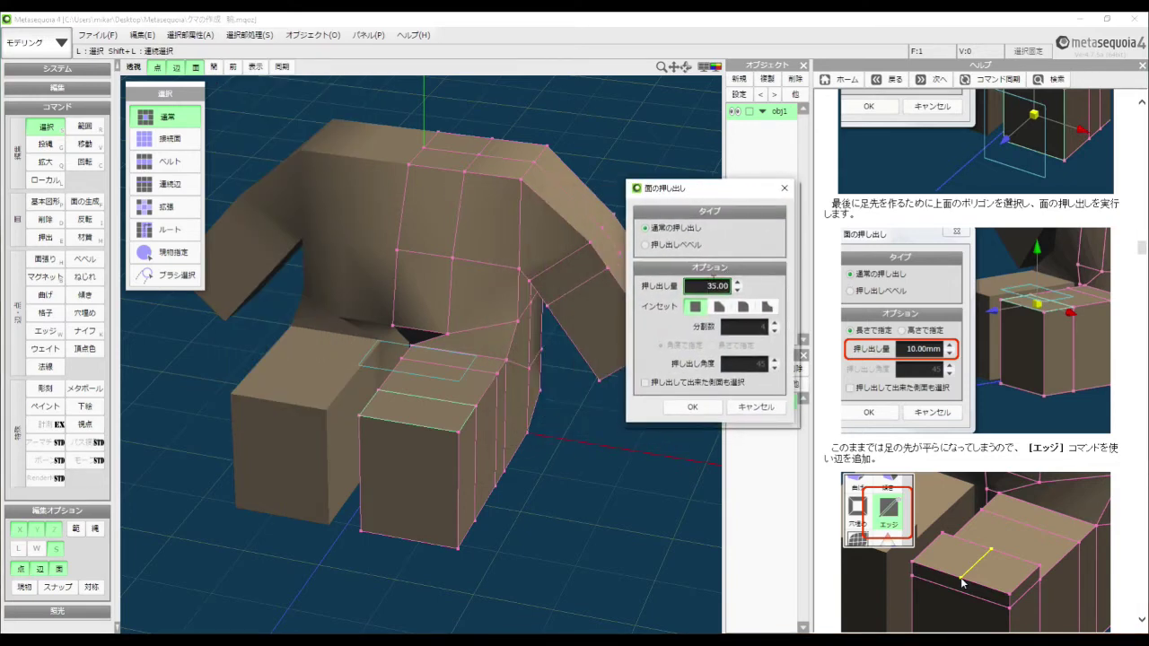
double_click(709, 286)
type("10.00")
left_click(701, 410)
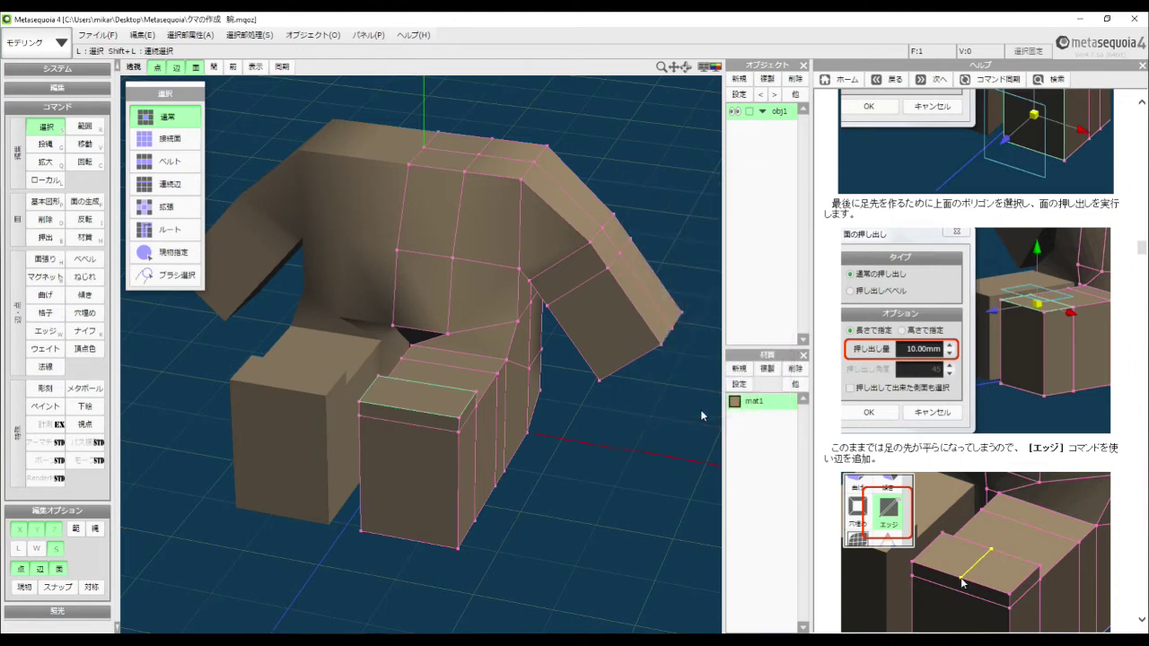
right_click_drag(669, 441, 641, 443)
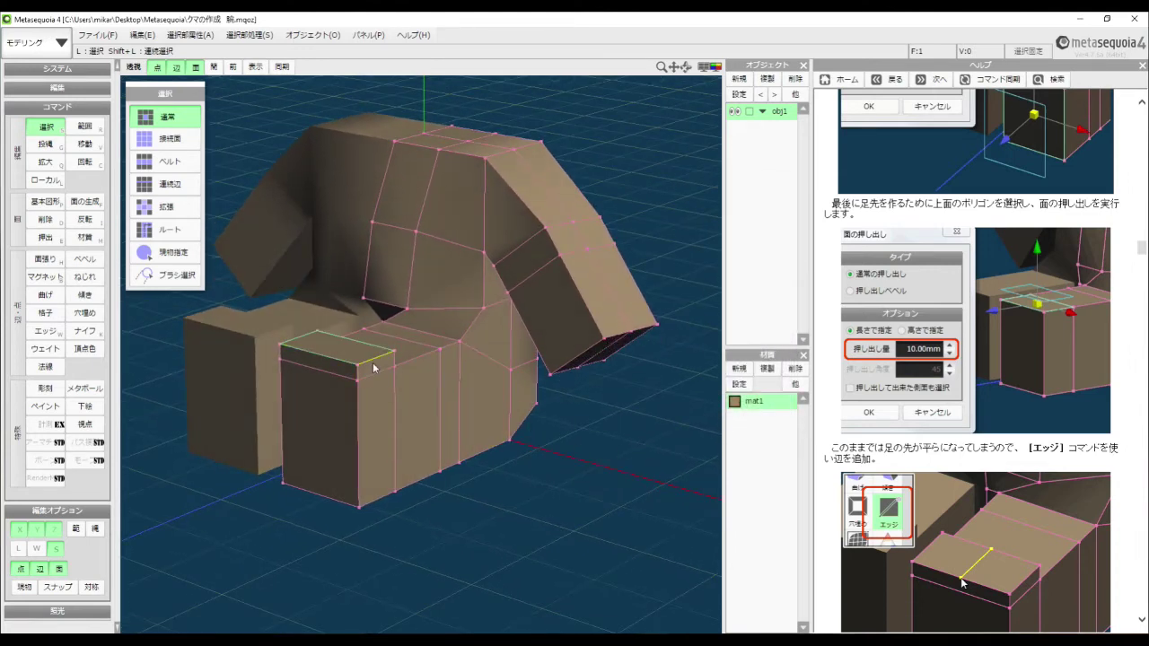
right_click_drag(567, 472, 617, 492)
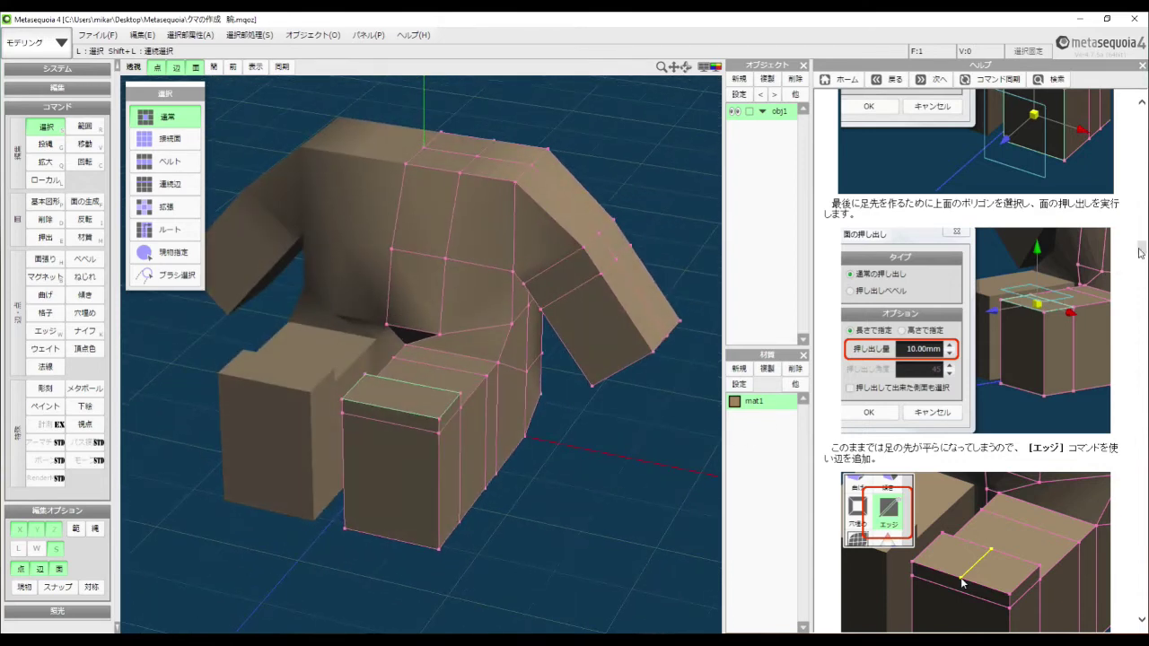
Step: Clear the selection and add a lengthwise edge across the middle of the raised foot's top face, from its back edge to its front edge
left_click_drag(1140, 253, 1142, 257)
right_click_drag(635, 476, 629, 473)
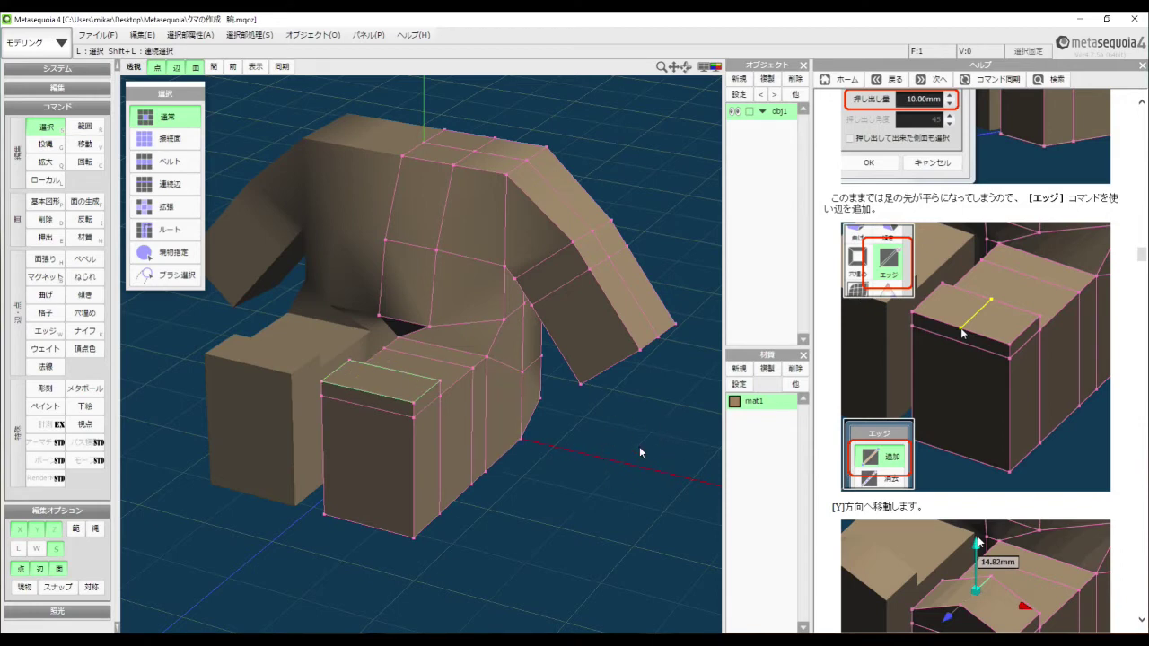
key("Delete")
right_click_drag(639, 446, 653, 439)
scroll(656, 437, "up", 5)
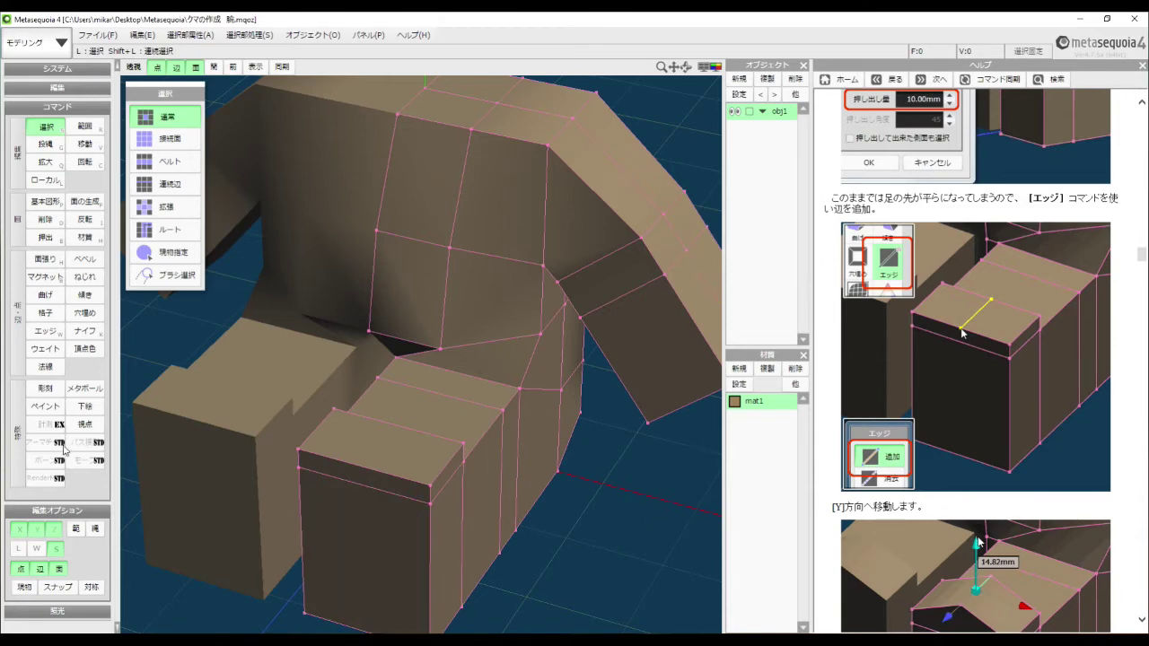
left_click(47, 337)
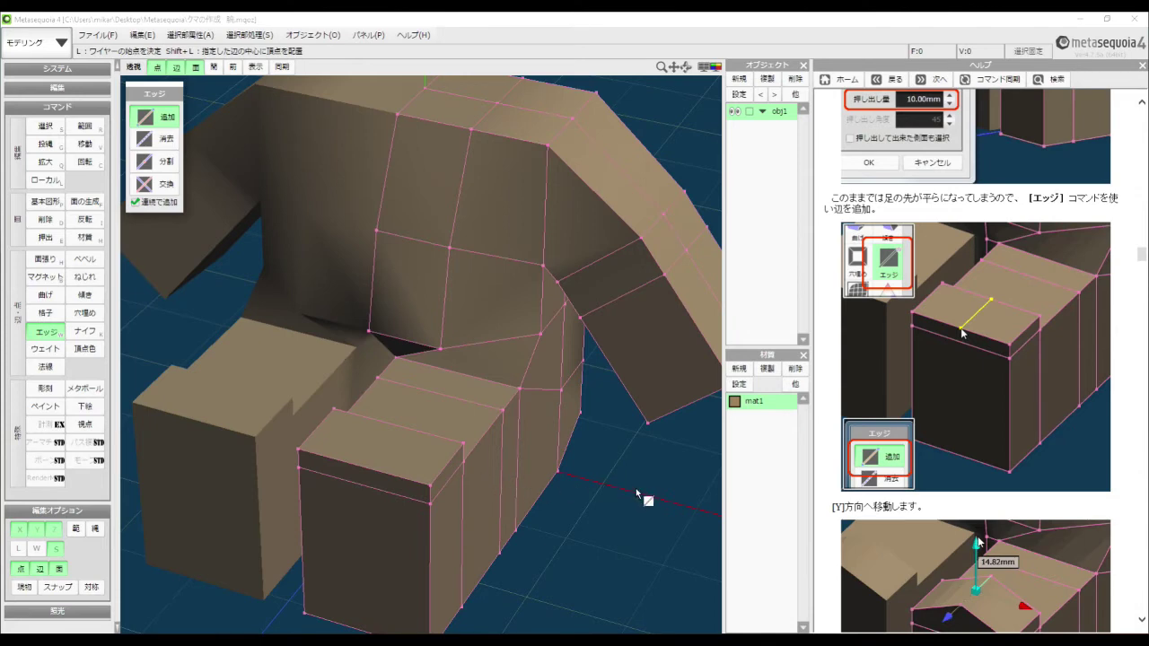
right_click_drag(636, 488, 642, 489)
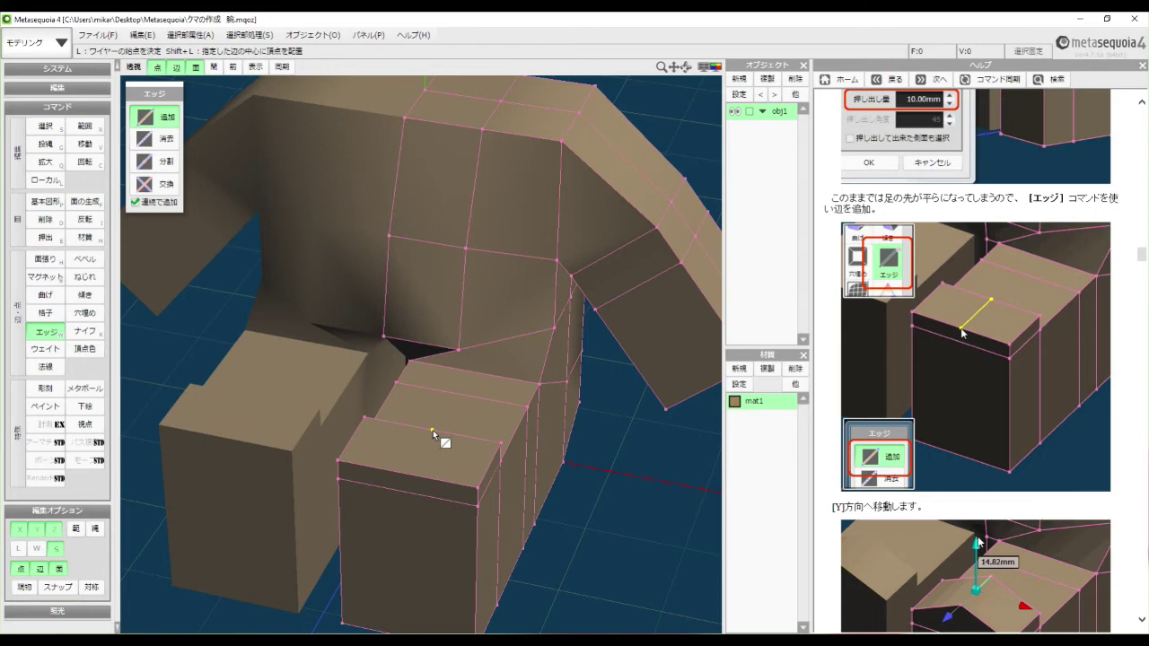
left_click(433, 430)
left_click(407, 475)
right_click(649, 503)
left_click(47, 128)
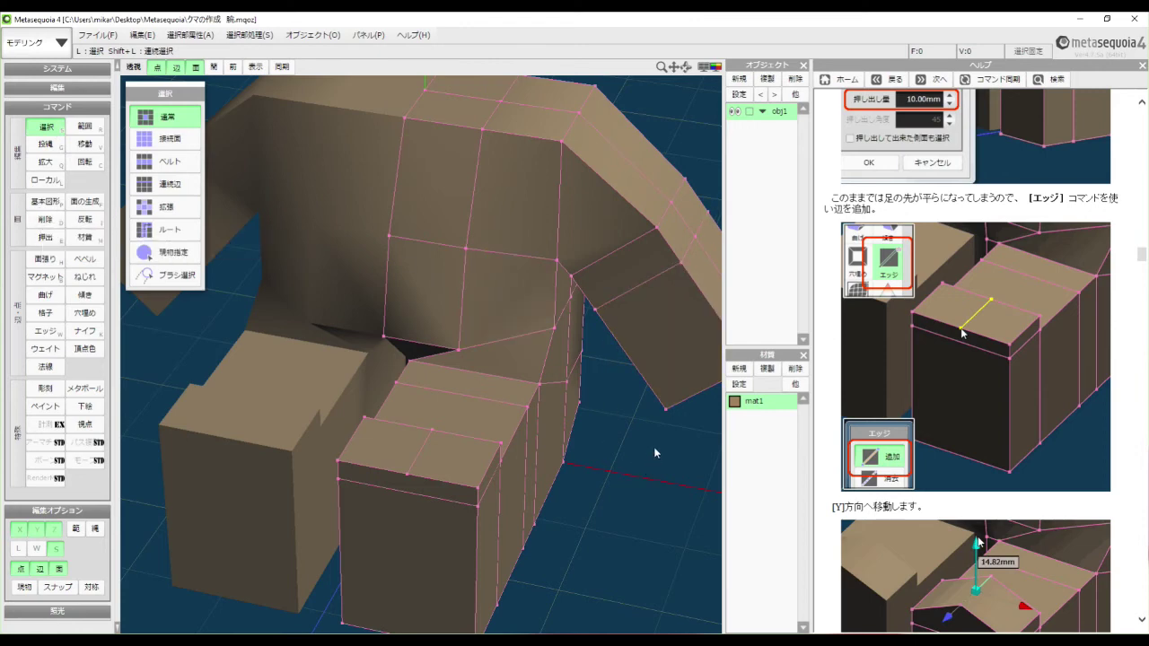
Step: Move the foot's new middle edge upward along Y by about 14.72 to give the foot a peaked top
right_click_drag(655, 451, 647, 486)
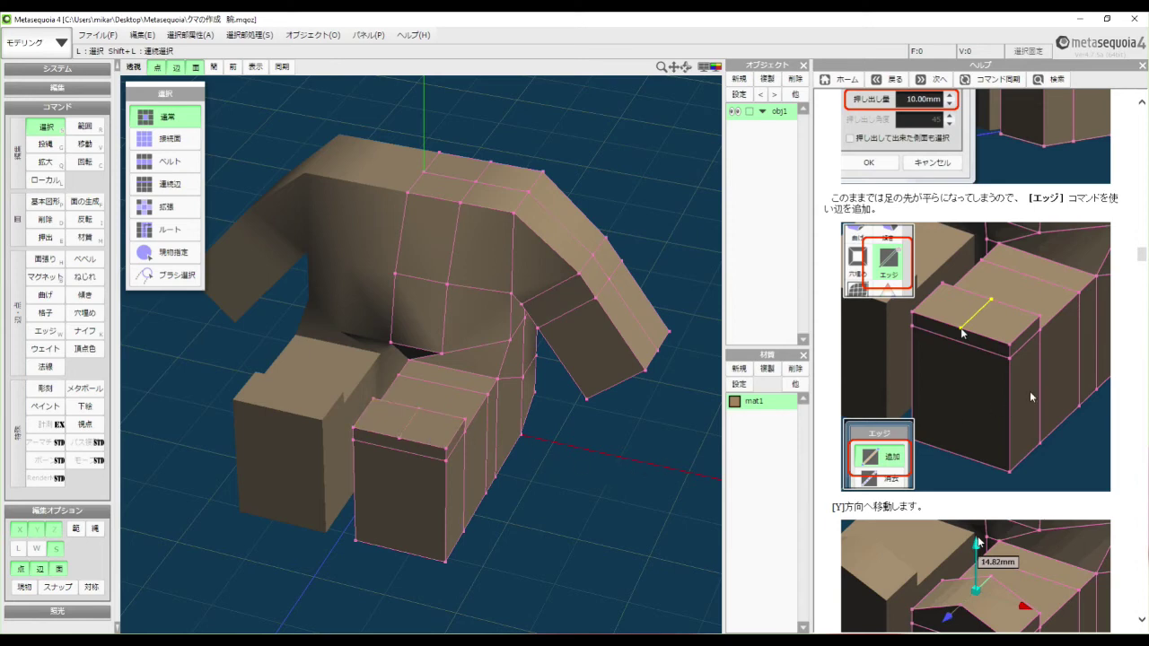
scroll(1144, 256, "up", 1)
left_click_drag(1145, 255, 1143, 265)
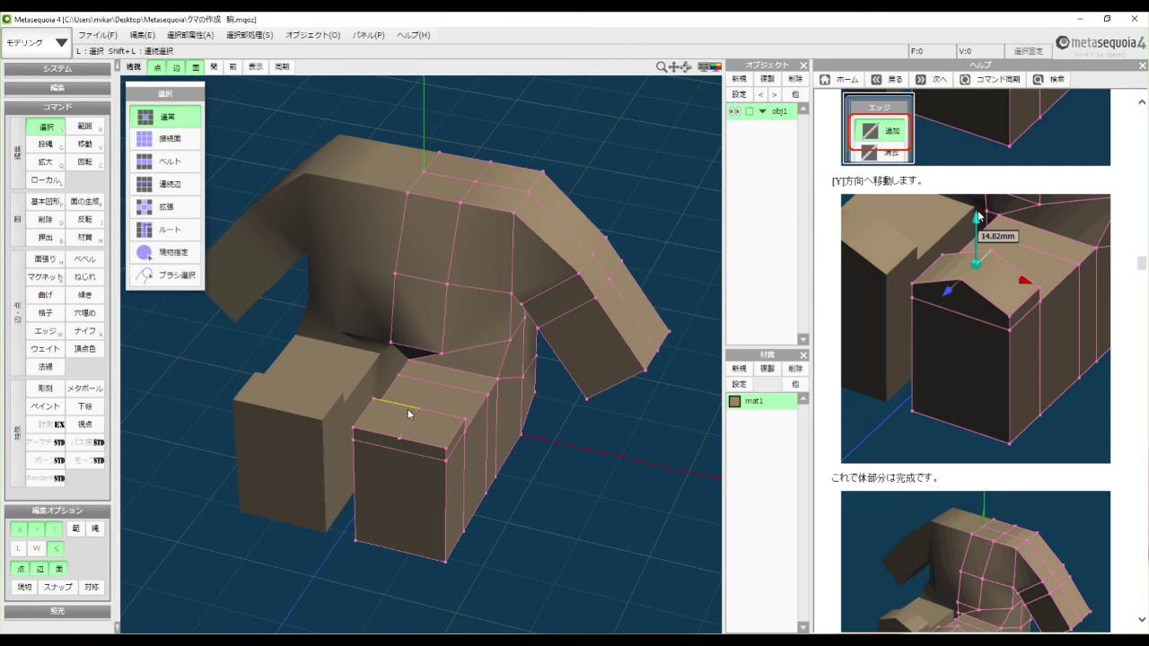
right_click_drag(587, 474, 583, 461)
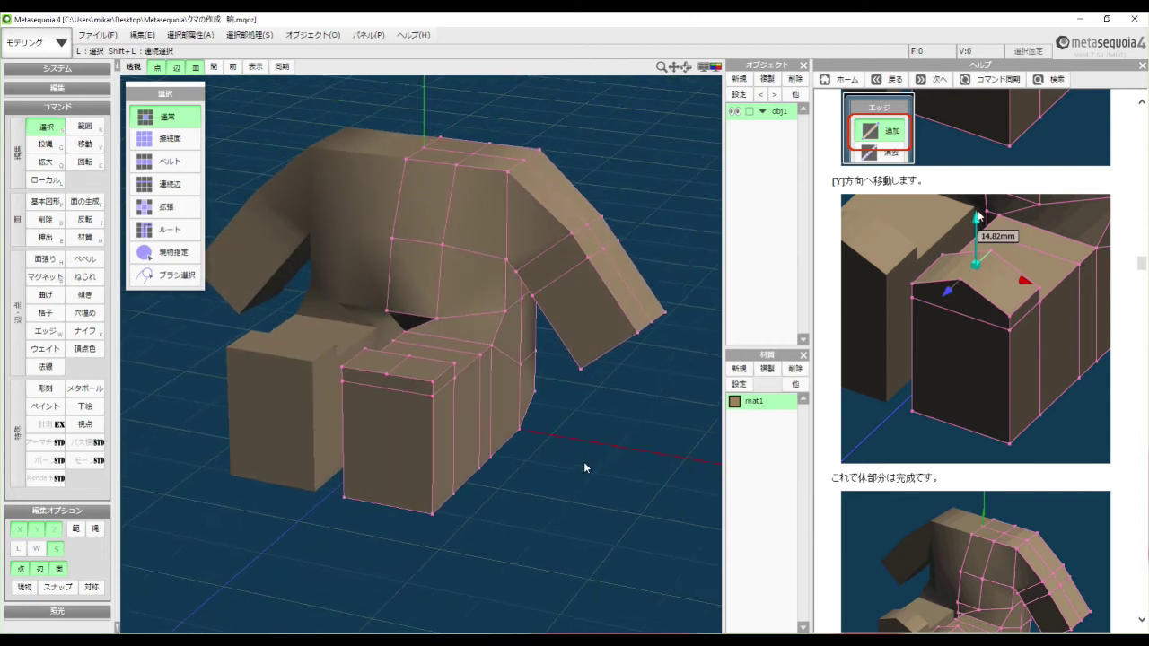
scroll(647, 439, "up", 5)
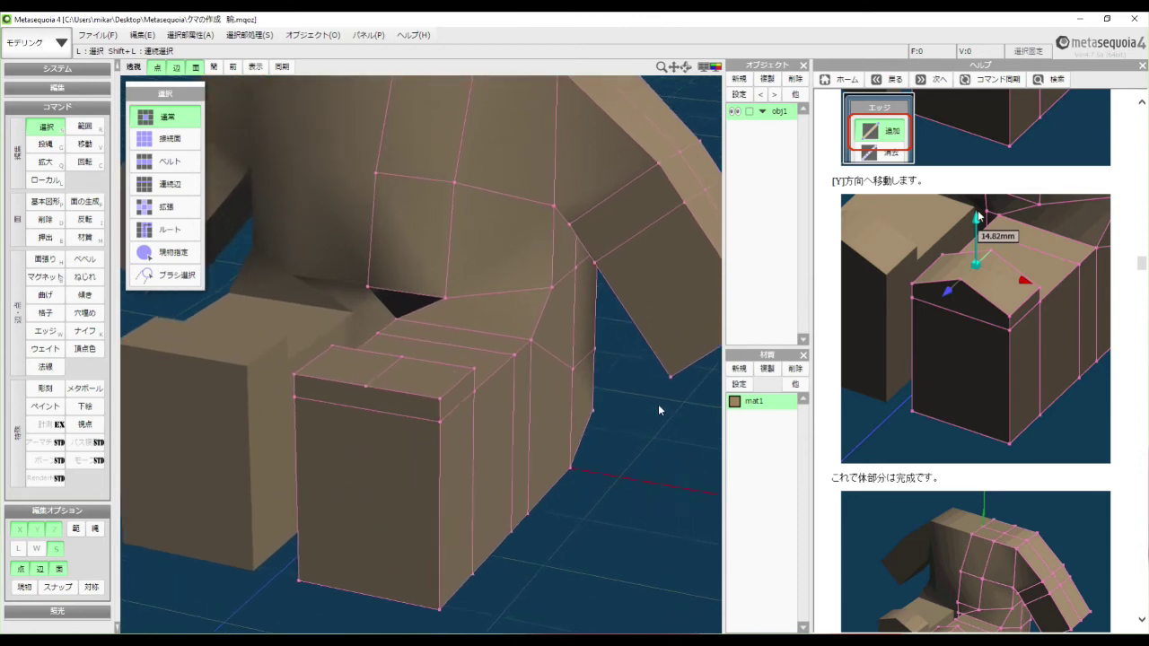
scroll(661, 403, "up", 1)
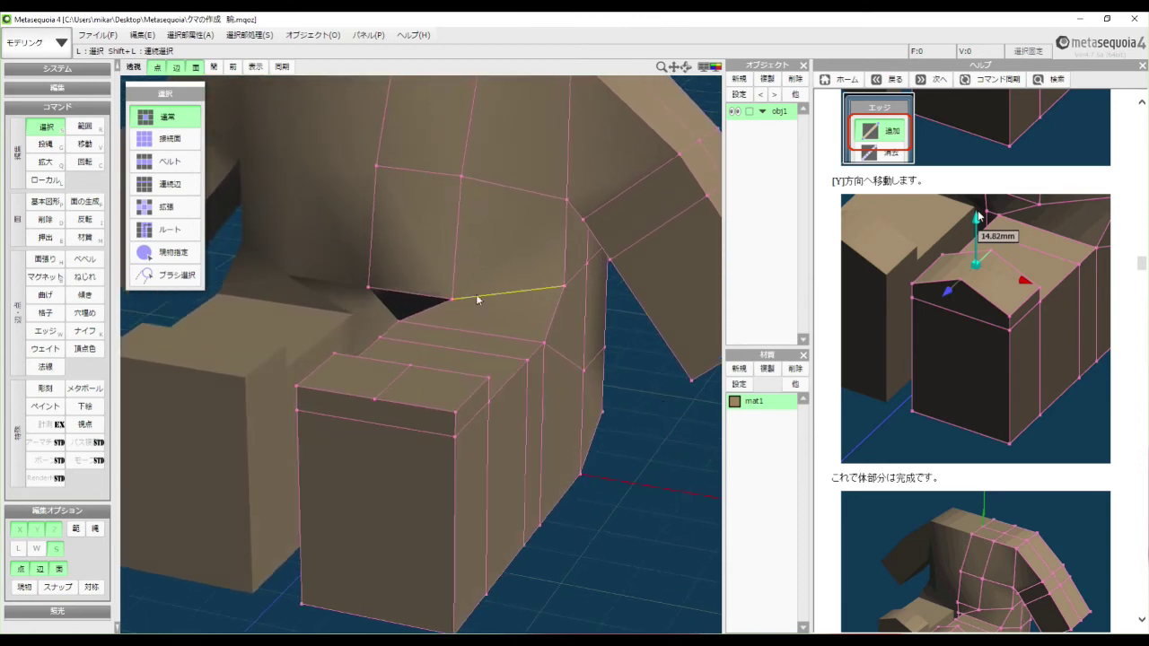
left_click(397, 383)
left_click(85, 148)
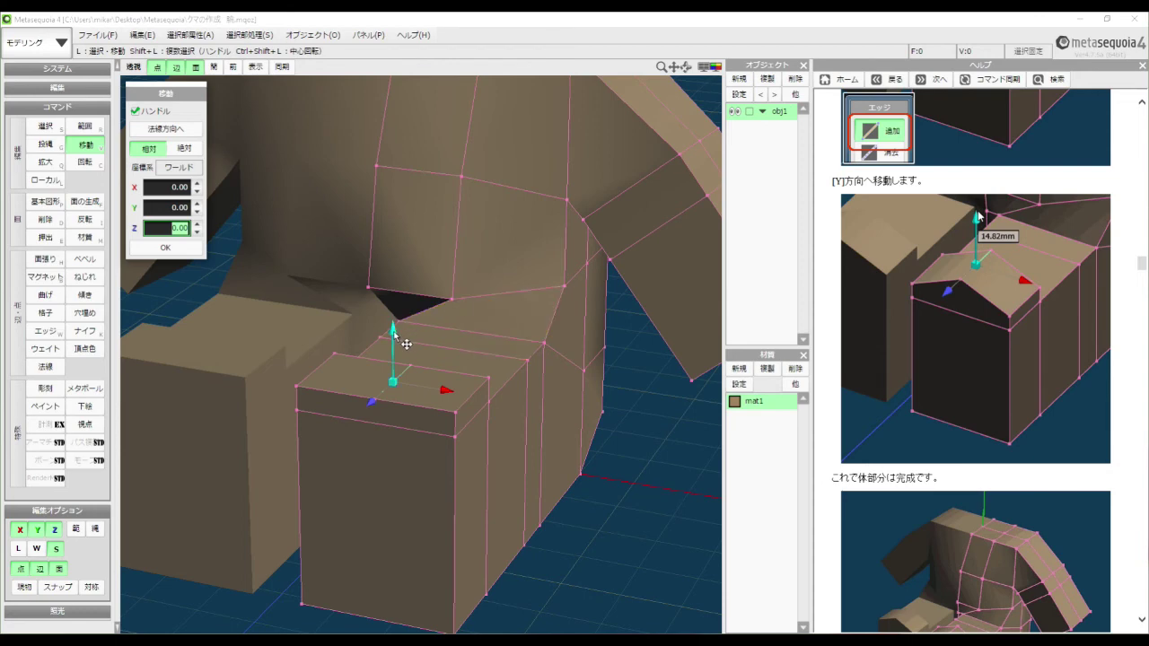
left_click_drag(395, 331, 395, 277)
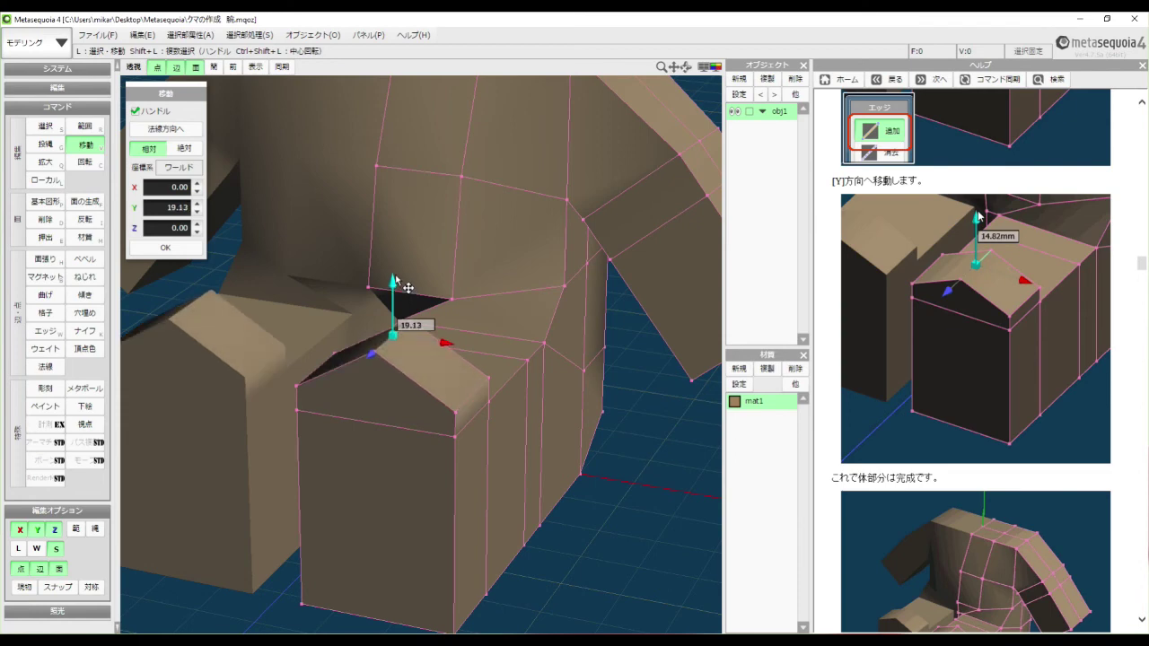
left_click_drag(396, 276, 400, 291)
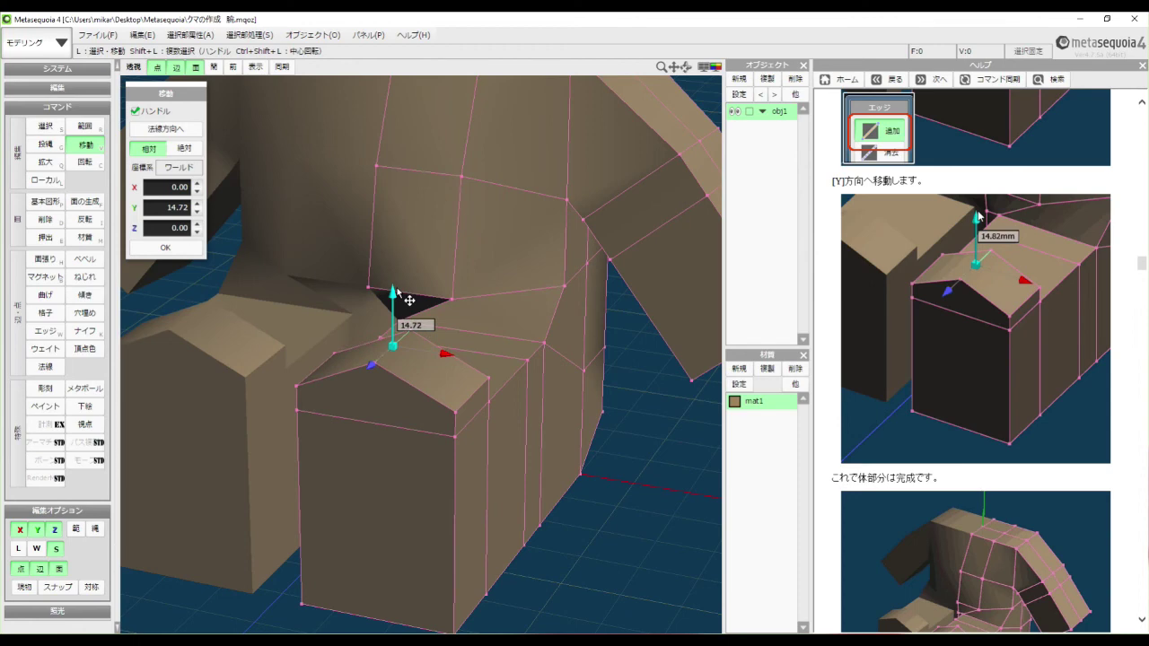
left_click_drag(398, 291, 398, 292)
left_click_drag(398, 293, 398, 293)
left_click_drag(398, 293, 399, 293)
left_click_drag(400, 292, 400, 293)
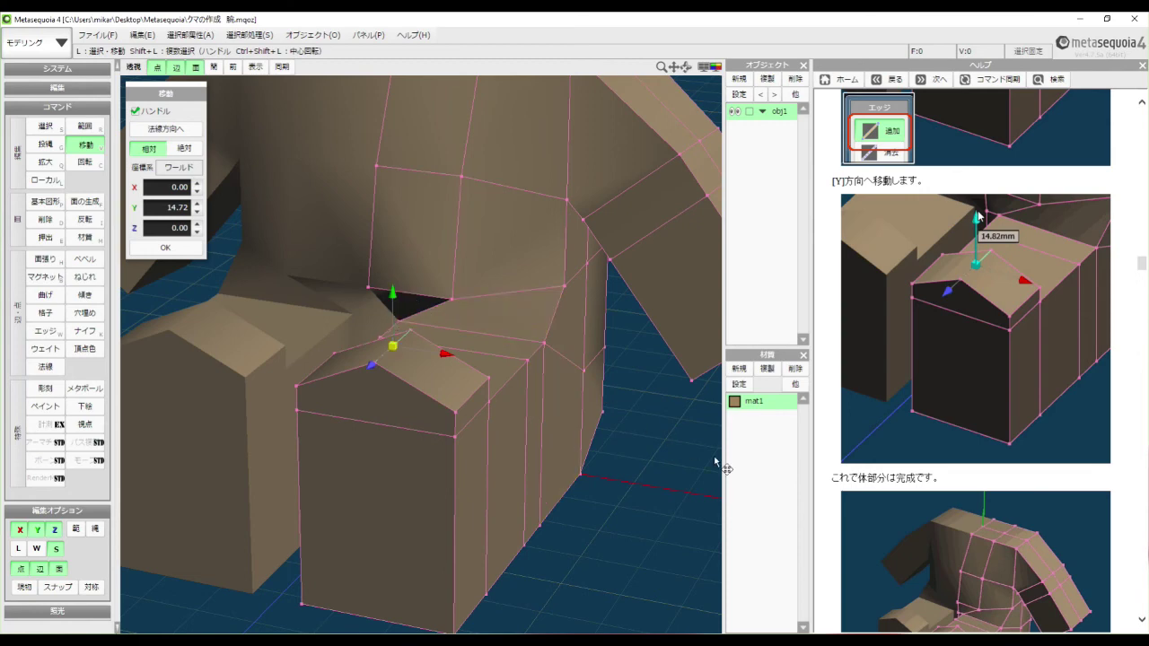
mouse_move(663, 494)
right_mouse_down()
mouse_move(658, 479)
mouse_move(682, 481)
mouse_move(675, 471)
mouse_move(657, 482)
right_mouse_up()
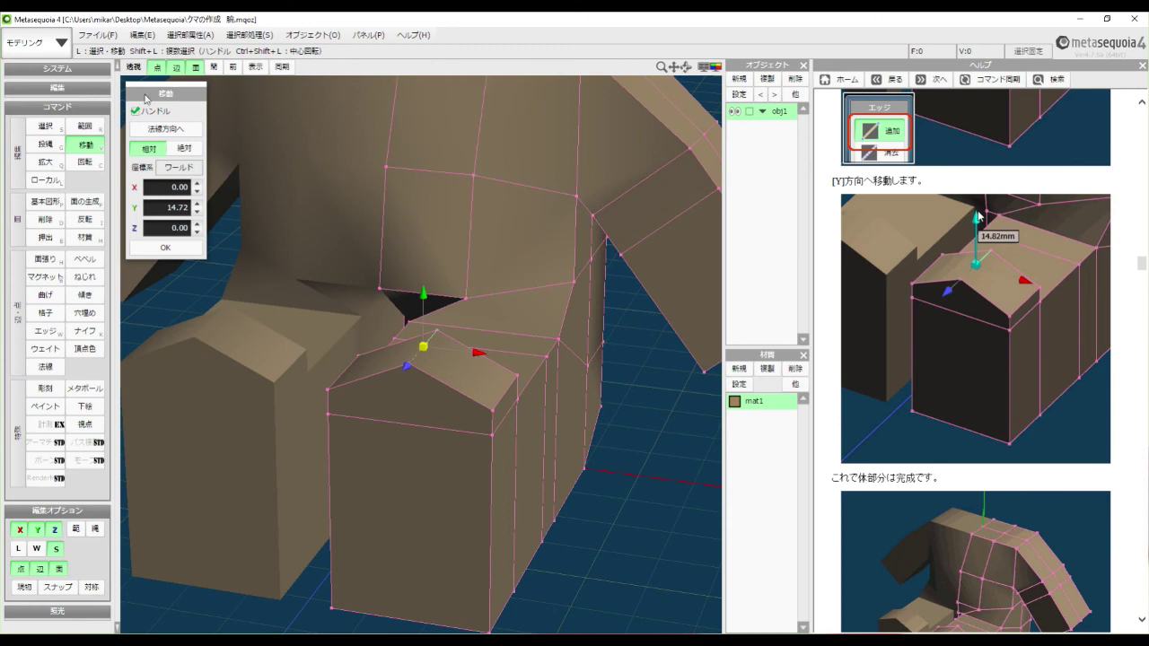
left_click(45, 128)
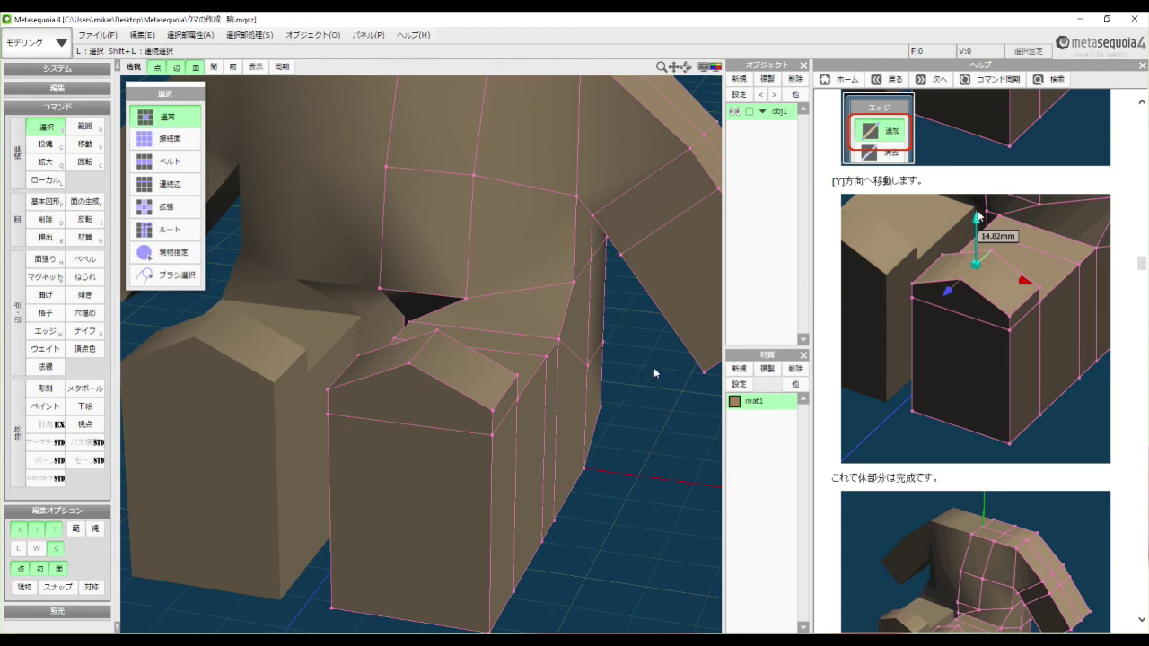
Step: Compare the body from front and back with the tutorial's reference images, and examine the sphere settings in the head creation section
scroll(653, 370, "down", 8)
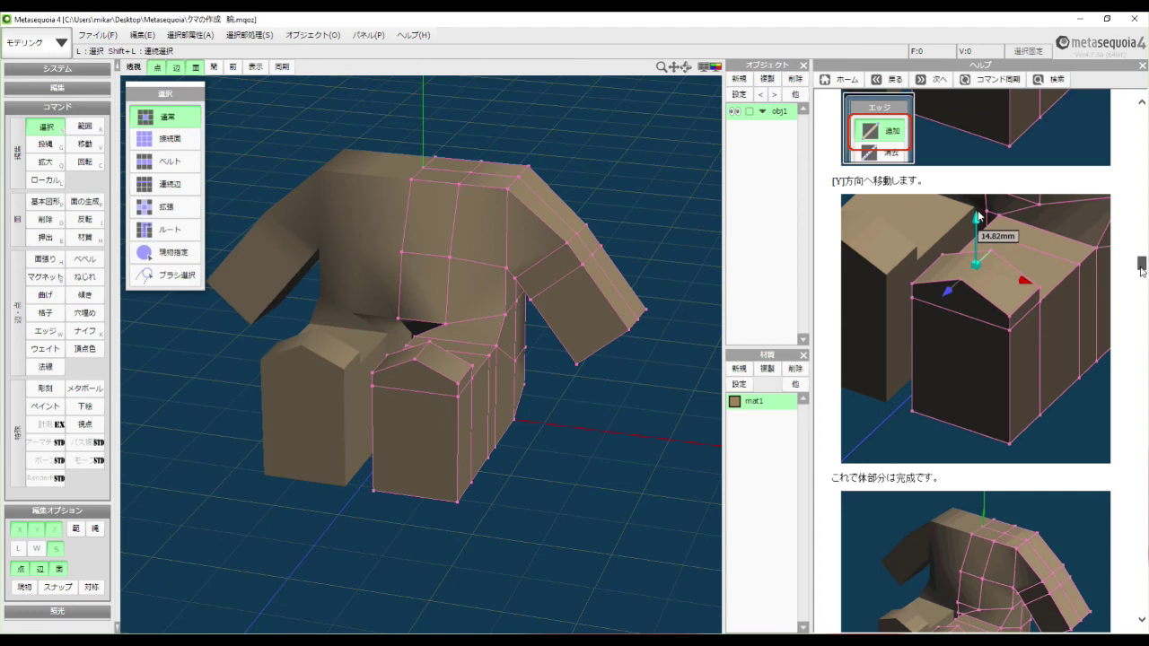
scroll(1141, 271, "down", 5)
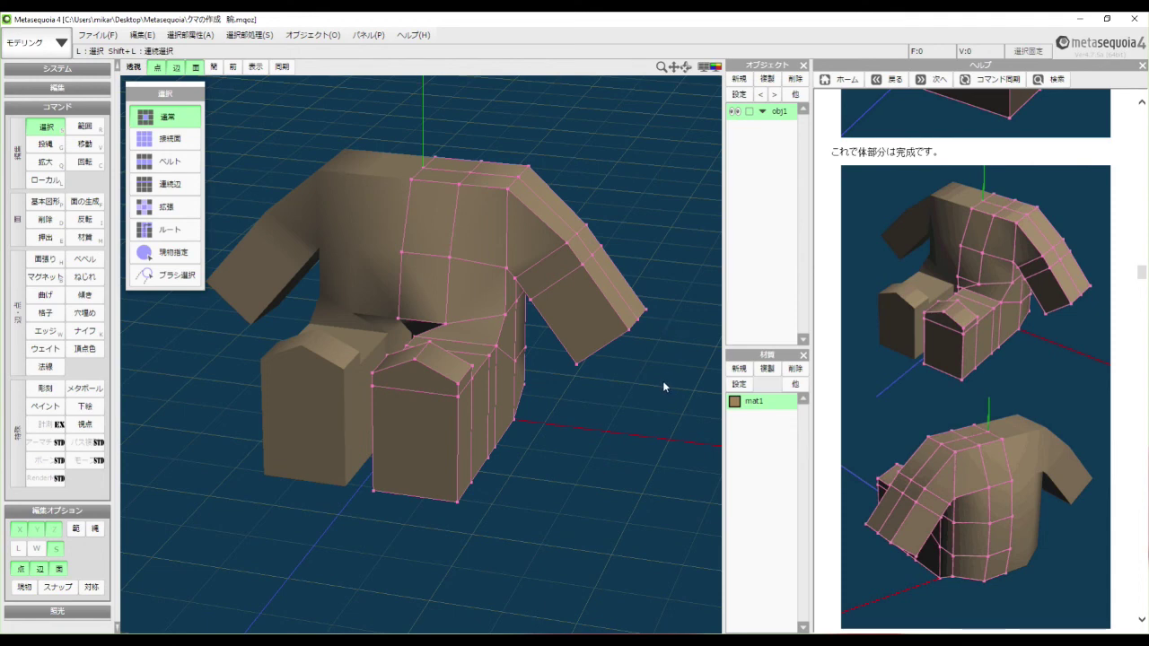
middle_click_drag(663, 382, 644, 428)
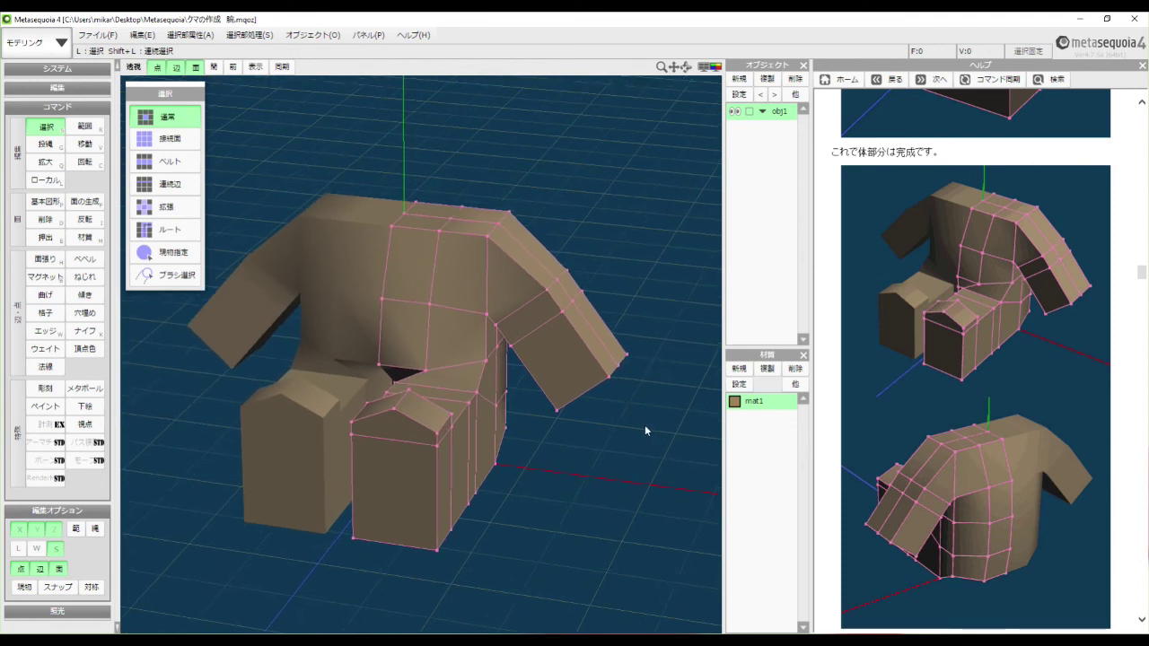
mouse_move(644, 425)
right_mouse_down()
mouse_move(664, 458)
mouse_move(678, 442)
mouse_move(659, 445)
mouse_move(625, 425)
mouse_move(658, 408)
mouse_move(628, 408)
right_mouse_up()
middle_click_drag(628, 409, 661, 428)
mouse_move(661, 423)
right_mouse_down()
mouse_move(658, 409)
mouse_move(665, 427)
mouse_move(675, 423)
mouse_move(669, 408)
right_mouse_up()
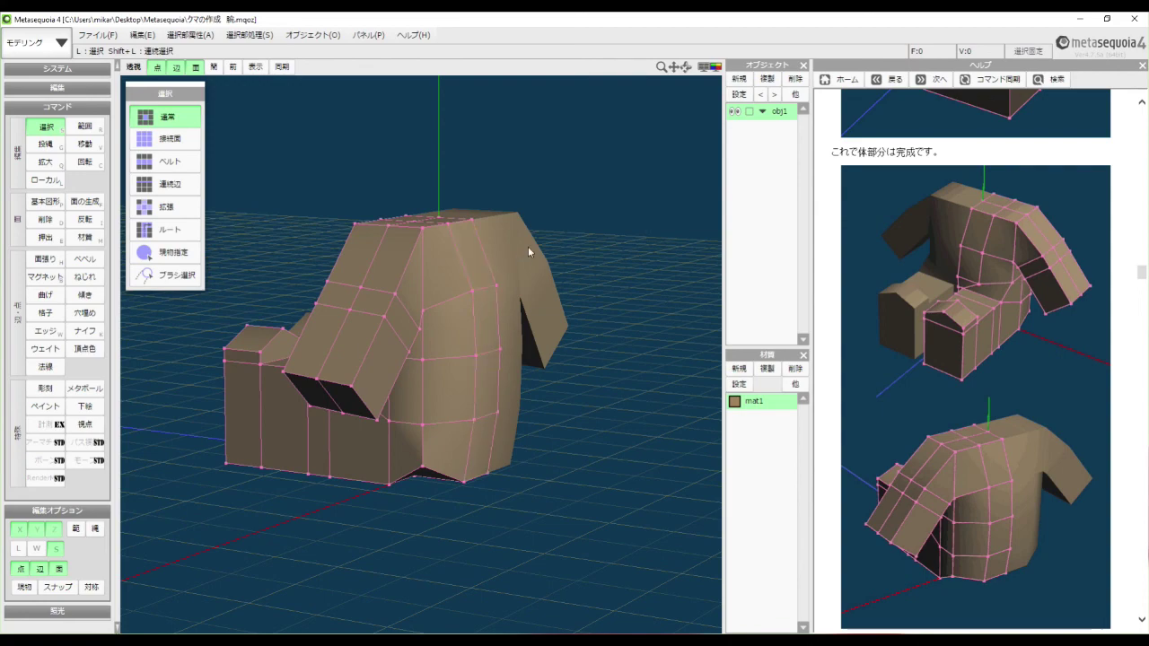
right_click_drag(637, 259, 627, 265)
right_click_drag(632, 374, 619, 518)
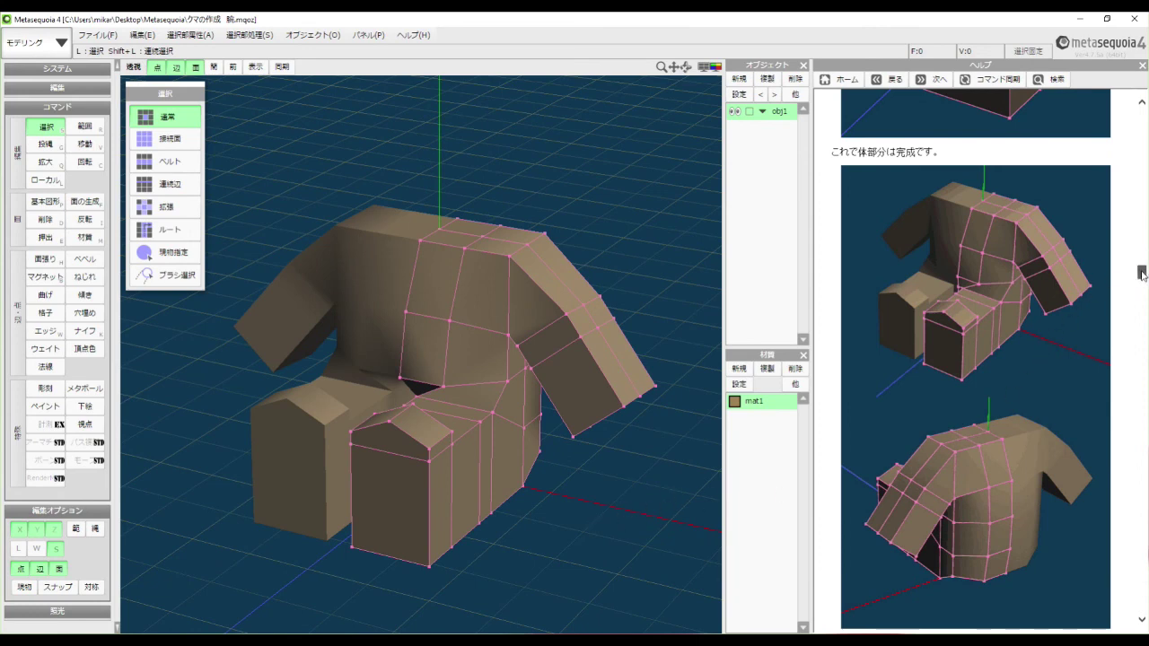
scroll(1141, 275, "down", 2)
scroll(1142, 275, "down", 6)
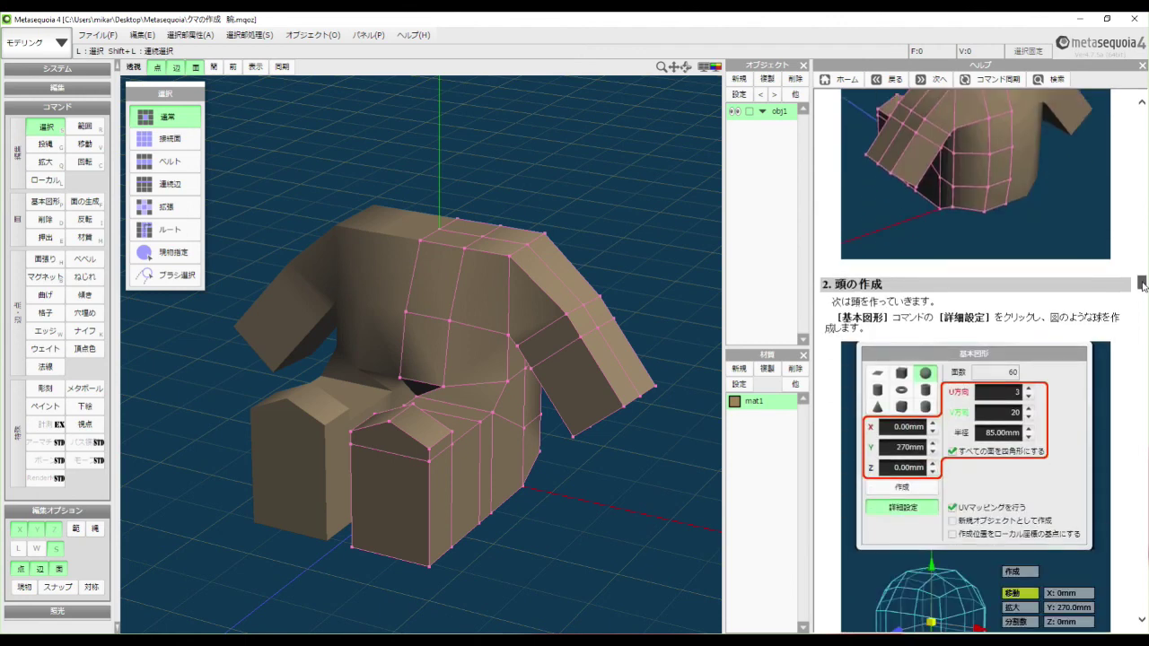